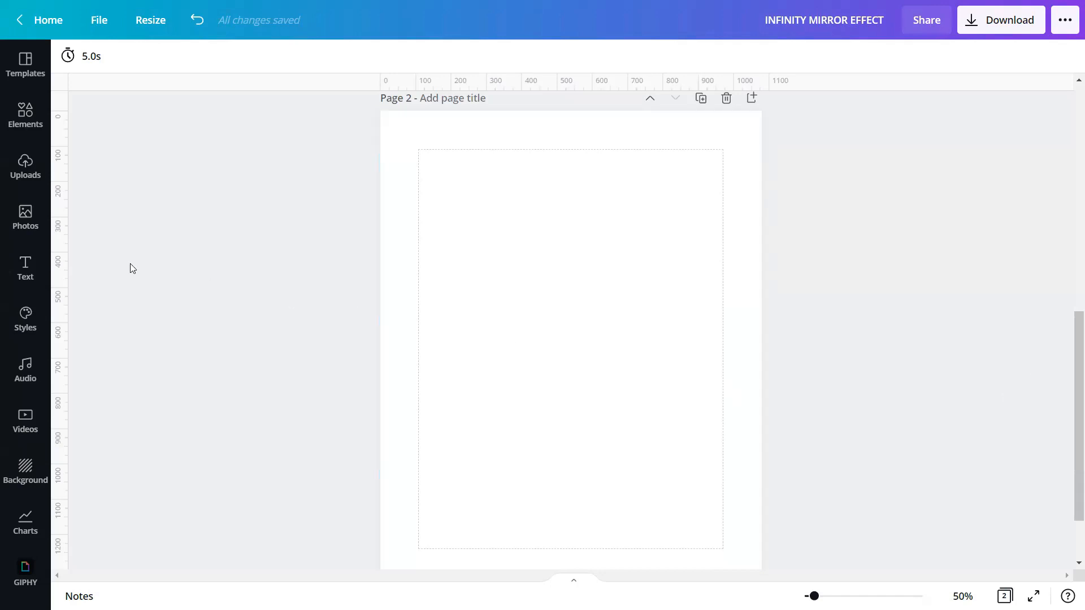
Add the recently used photo of the man holding a wooden frame to page 2.
{"action": "left_click", "coordinate": [22, 224]}
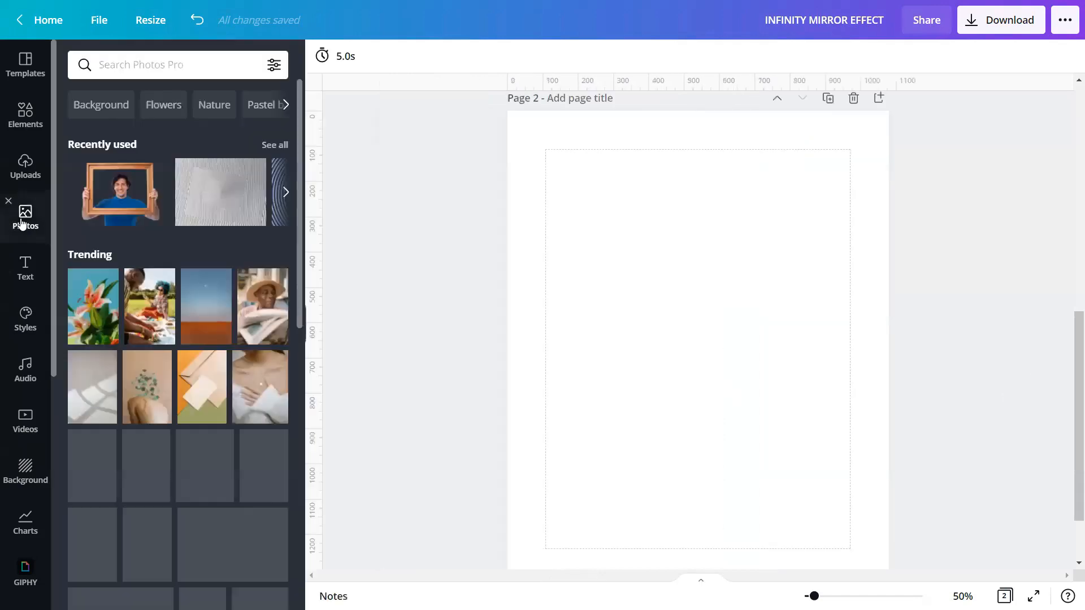
{"action": "left_click", "coordinate": [120, 192]}
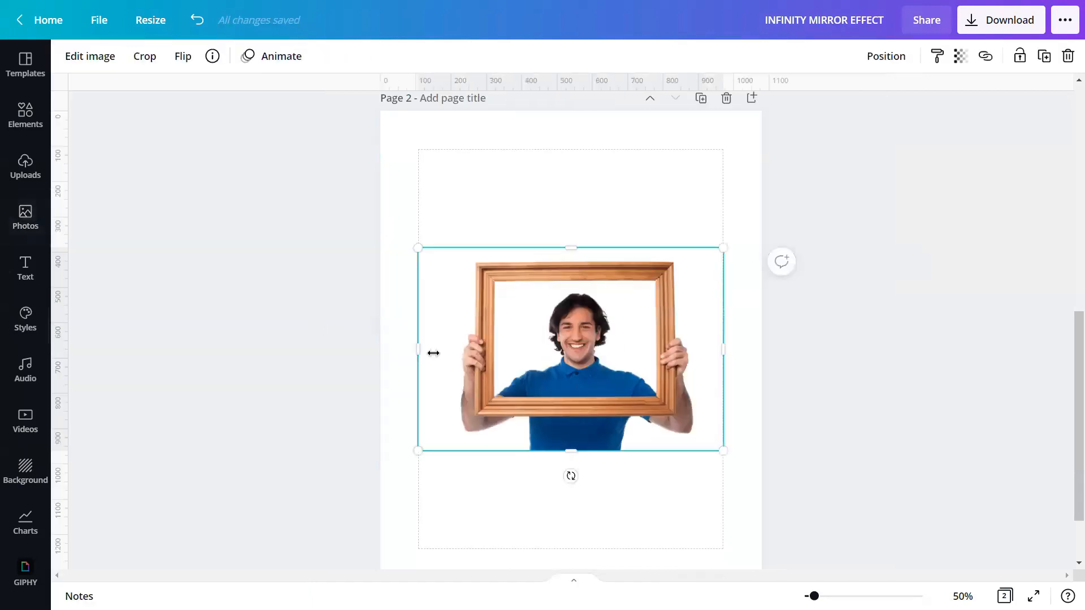
{"action": "left_click", "coordinate": [308, 325]}
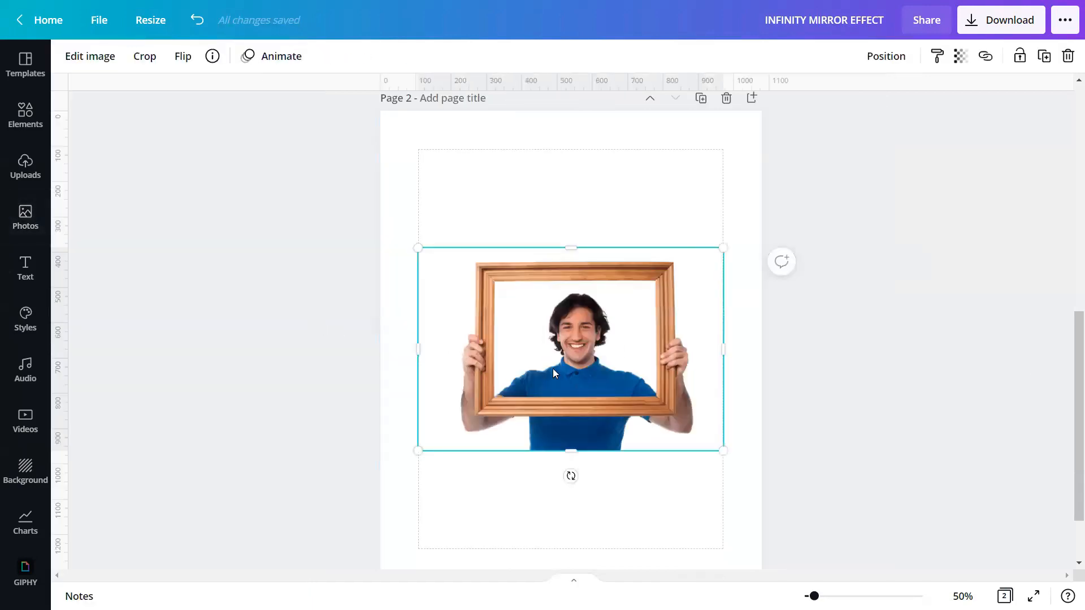
Duplicate the framed-man photo, add a blank page 3, and move the duplicate onto it.
{"action": "left_click", "coordinate": [1044, 56]}
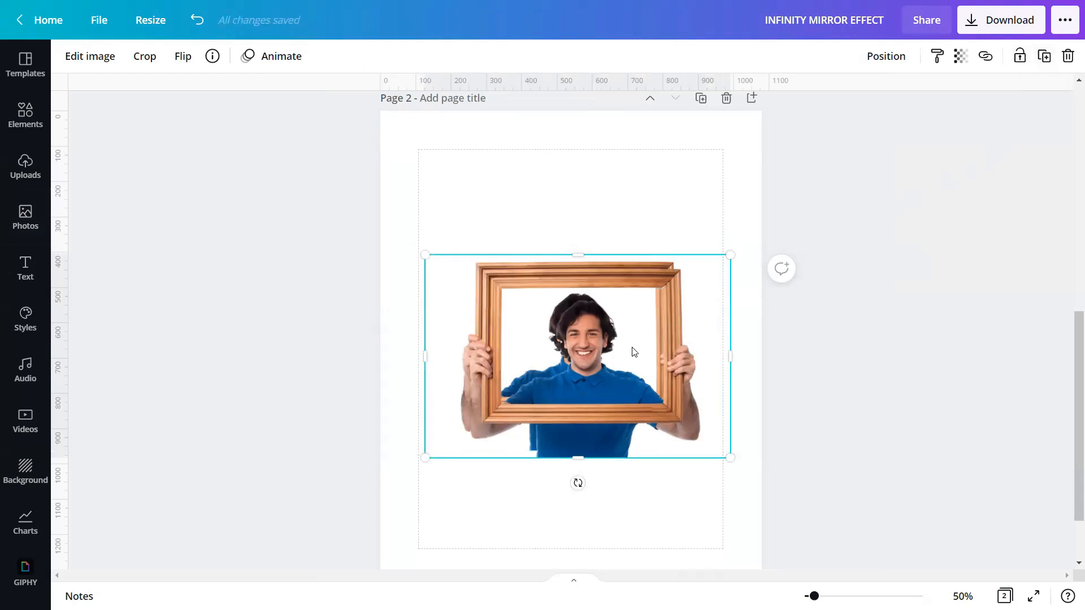
{"action": "scroll", "coordinate": [633, 368], "scroll_direction": "down", "scroll_amount": 2}
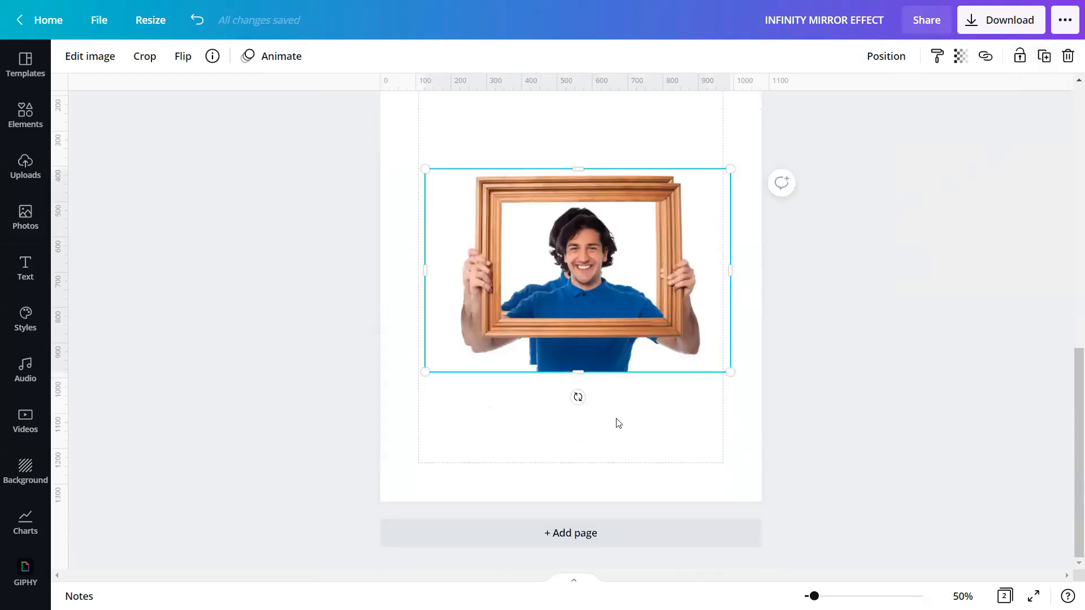
{"action": "left_click", "coordinate": [571, 533]}
{"action": "scroll", "coordinate": [598, 232], "scroll_direction": "up", "scroll_amount": 5}
{"action": "left_click_drag", "start_coordinate": [598, 112], "coordinate": [586, 586]}
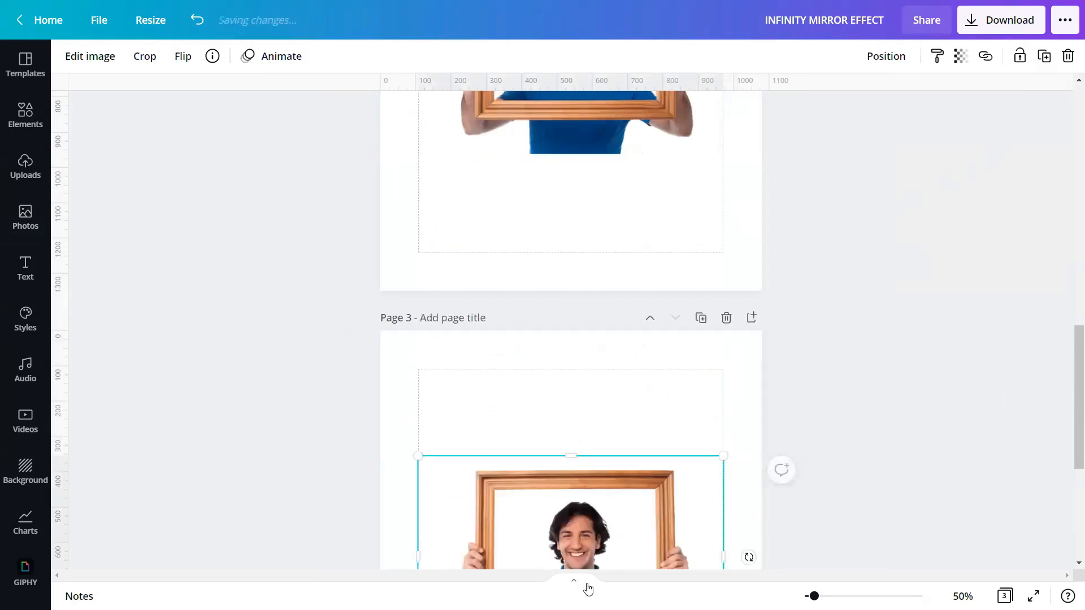
{"action": "scroll", "coordinate": [590, 529], "scroll_direction": "up", "scroll_amount": 5}
{"action": "scroll", "coordinate": [590, 528], "scroll_direction": "down", "scroll_amount": 1}
Remove the background from the framed-man photo on page 2 with Background Remover.
{"action": "left_click", "coordinate": [593, 453]}
{"action": "left_click", "coordinate": [585, 385]}
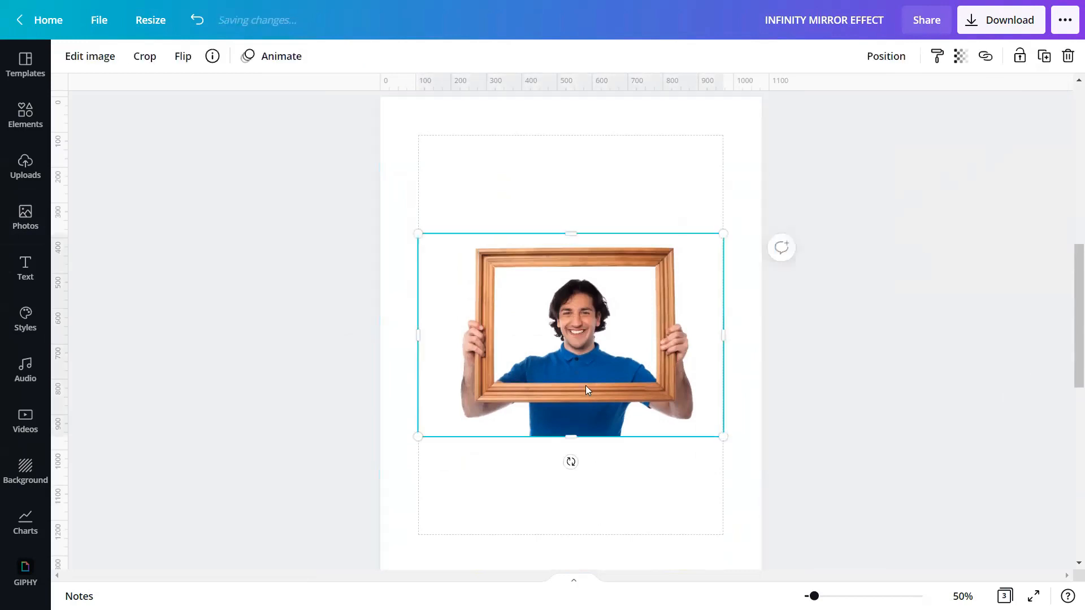
{"action": "left_click", "coordinate": [78, 62]}
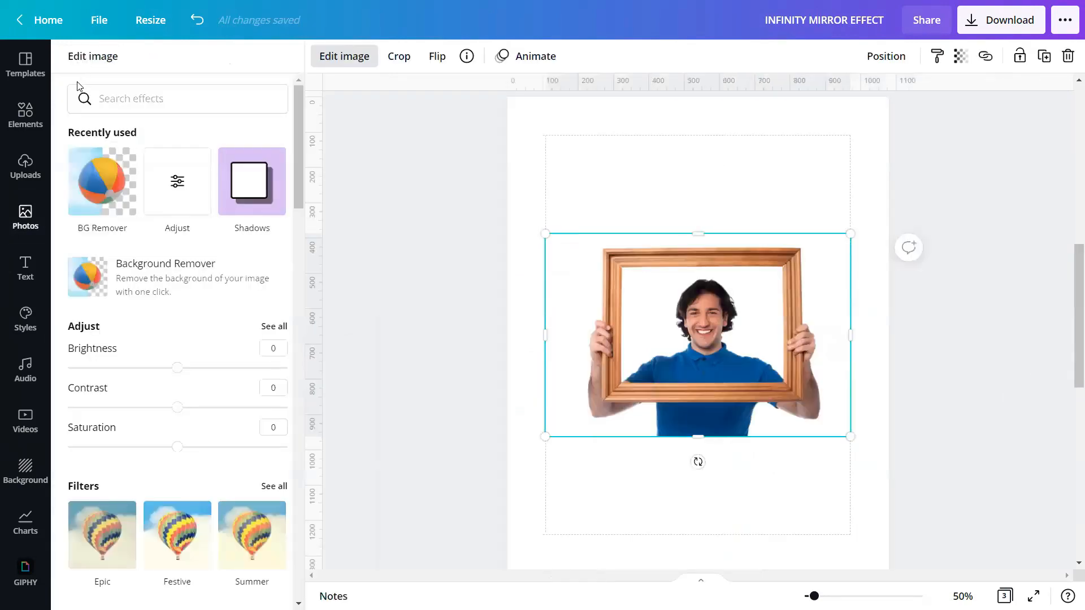
{"action": "left_click", "coordinate": [137, 282]}
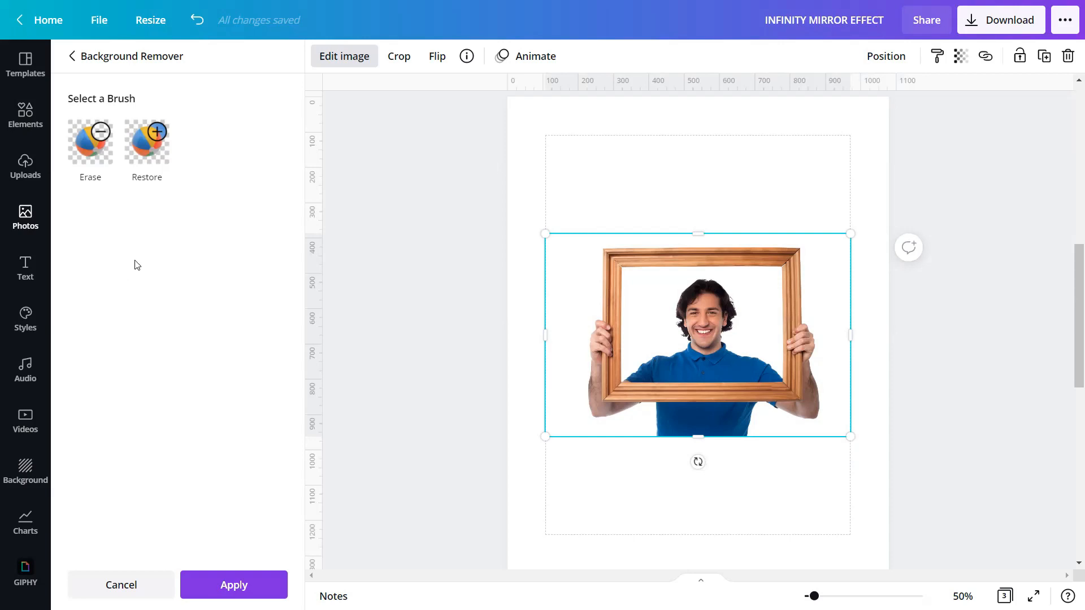
Erase the man's head and upper body inside the frame using an enlarged Erase brush.
{"action": "left_click", "coordinate": [72, 149]}
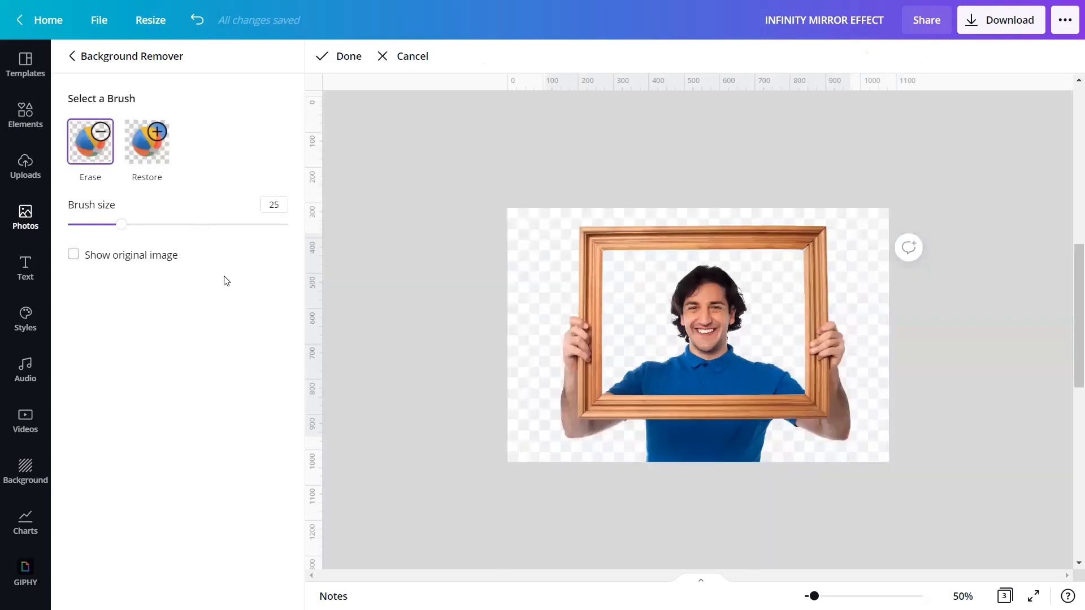
{"action": "left_click_drag", "start_coordinate": [814, 596], "coordinate": [831, 596]}
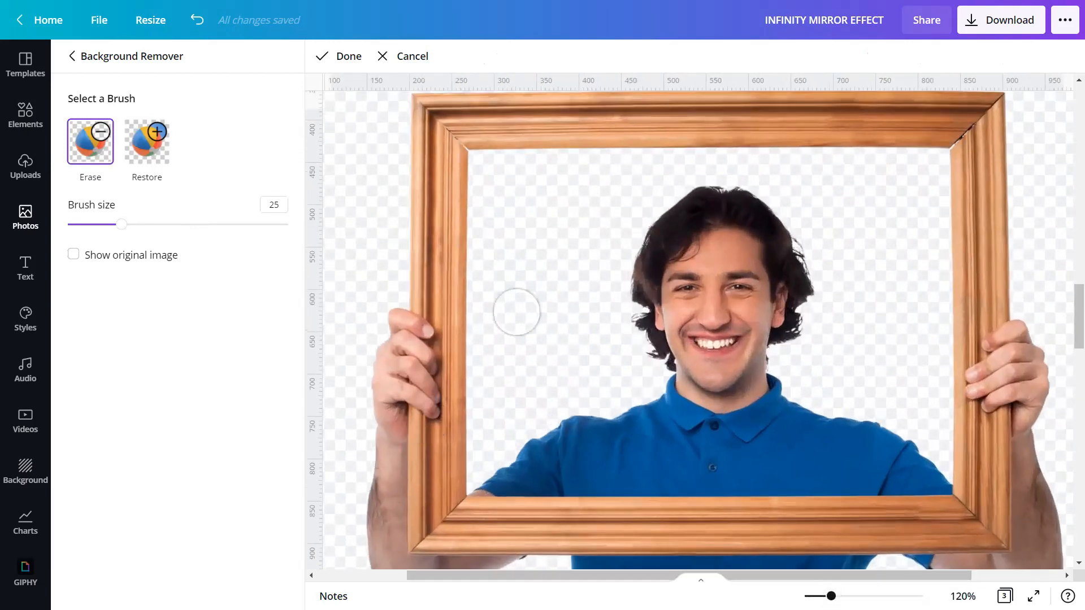
{"action": "left_click_drag", "start_coordinate": [124, 225], "coordinate": [248, 225]}
{"action": "mouse_move", "coordinate": [672, 240]}
{"action": "left_mouse_down"}
{"action": "mouse_move", "coordinate": [666, 303]}
{"action": "mouse_move", "coordinate": [569, 368]}
{"action": "mouse_move", "coordinate": [644, 405]}
{"action": "mouse_move", "coordinate": [793, 411]}
{"action": "mouse_move", "coordinate": [774, 373]}
{"action": "left_mouse_up"}
{"action": "scroll", "coordinate": [676, 375], "scroll_direction": "down", "scroll_amount": 1}
{"action": "mouse_move", "coordinate": [598, 348]}
{"action": "left_mouse_down"}
{"action": "mouse_move", "coordinate": [842, 350]}
{"action": "mouse_move", "coordinate": [867, 339]}
{"action": "left_mouse_up"}
Erase the remaining shirt along the frame's lower inner edge with brush size 27.
{"action": "left_click_drag", "start_coordinate": [252, 228], "coordinate": [125, 225]}
{"action": "scroll", "coordinate": [452, 468], "scroll_direction": "up", "scroll_amount": 4}
{"action": "mouse_move", "coordinate": [452, 468]}
{"action": "left_mouse_down"}
{"action": "mouse_move", "coordinate": [399, 433]}
{"action": "mouse_move", "coordinate": [594, 440]}
{"action": "left_mouse_up"}
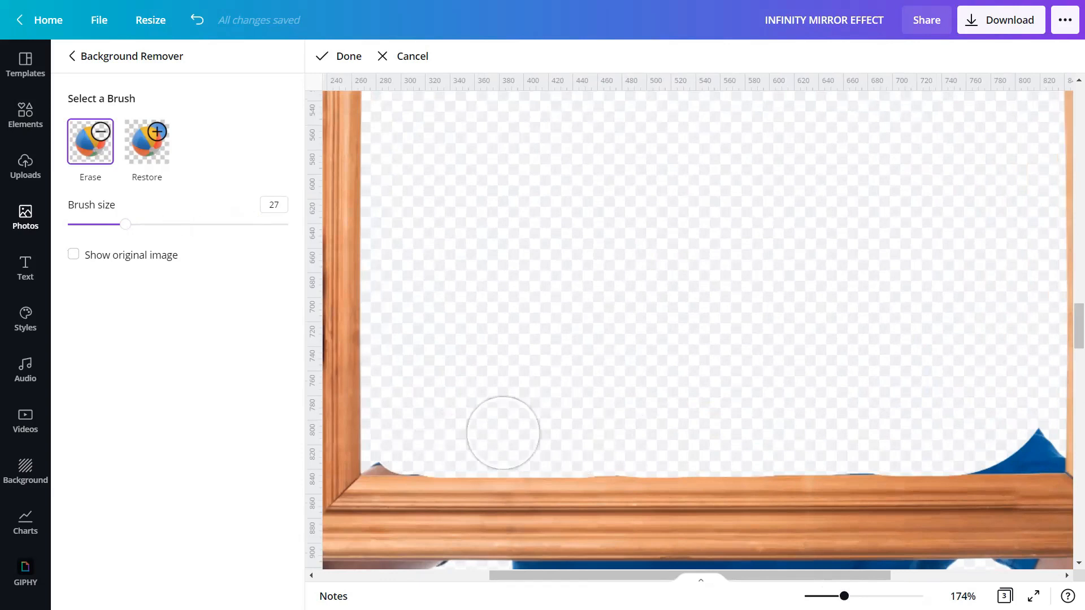
Reduce the Erase brush size to 11 and clear the leftover shirt bits from both lower inner corners of the frame.
{"action": "left_click_drag", "start_coordinate": [125, 224], "coordinate": [90, 224]}
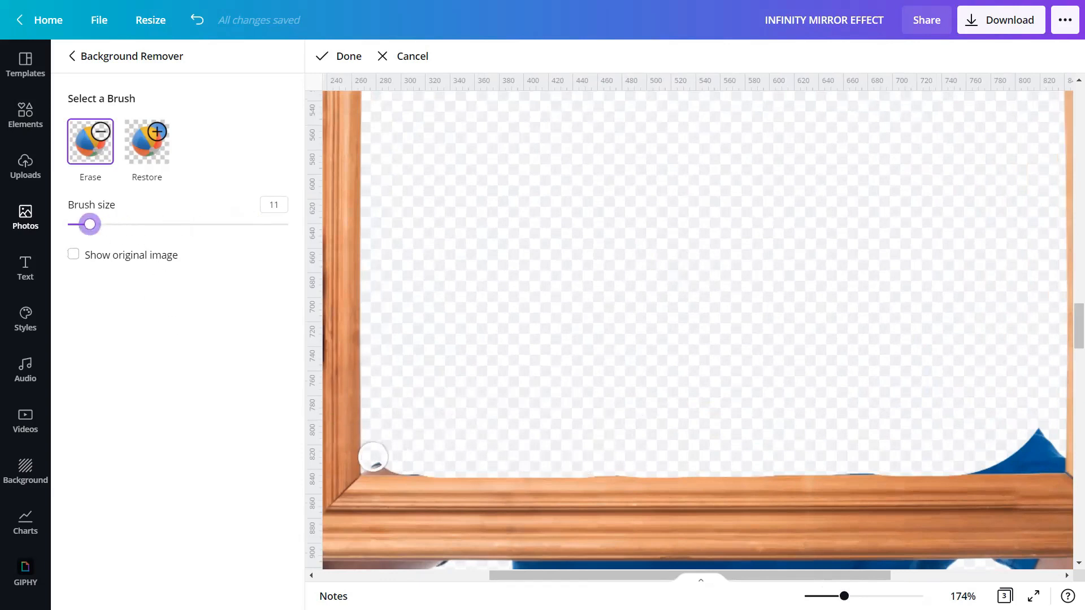
{"action": "left_click_drag", "start_coordinate": [380, 460], "coordinate": [428, 462]}
{"action": "left_click_drag", "start_coordinate": [881, 578], "coordinate": [995, 577]}
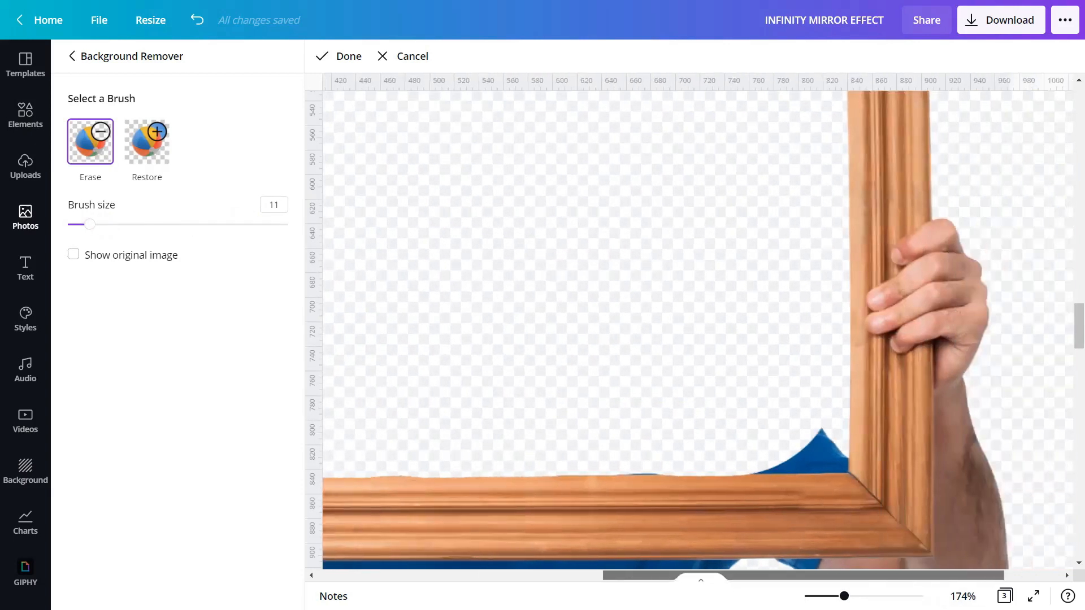
{"action": "mouse_move", "coordinate": [795, 462]}
{"action": "left_mouse_down"}
{"action": "mouse_move", "coordinate": [837, 460]}
{"action": "mouse_move", "coordinate": [817, 446]}
{"action": "mouse_move", "coordinate": [830, 445]}
{"action": "left_mouse_up"}
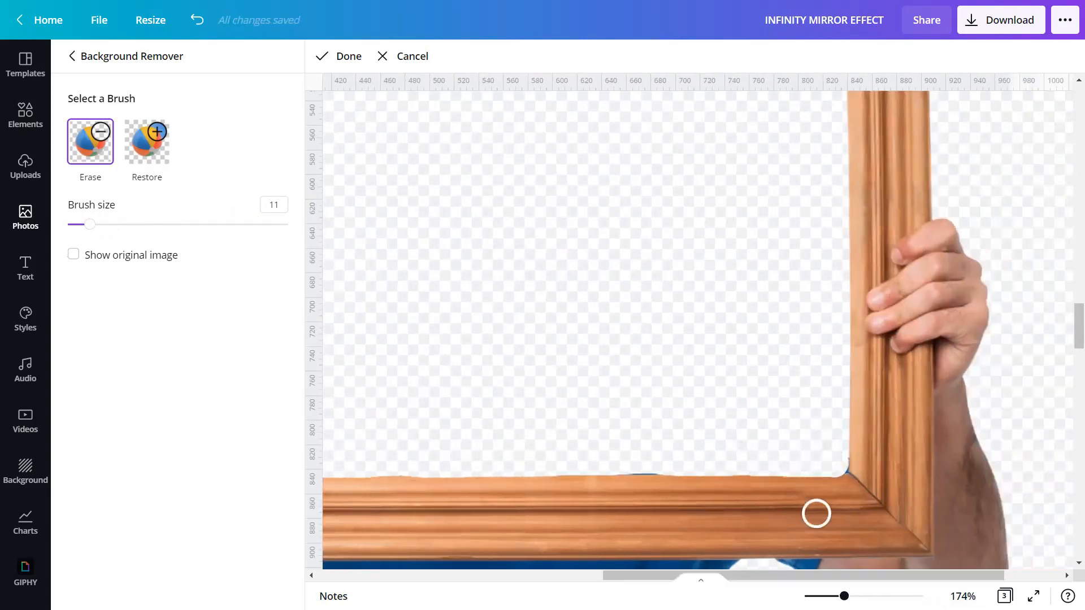
Restore the damaged wood along the frame's lower inner edge with the Restore brush.
{"action": "left_click", "coordinate": [147, 141]}
{"action": "left_click_drag", "start_coordinate": [846, 487], "coordinate": [499, 486]}
{"action": "left_click_drag", "start_coordinate": [645, 584], "coordinate": [495, 582]}
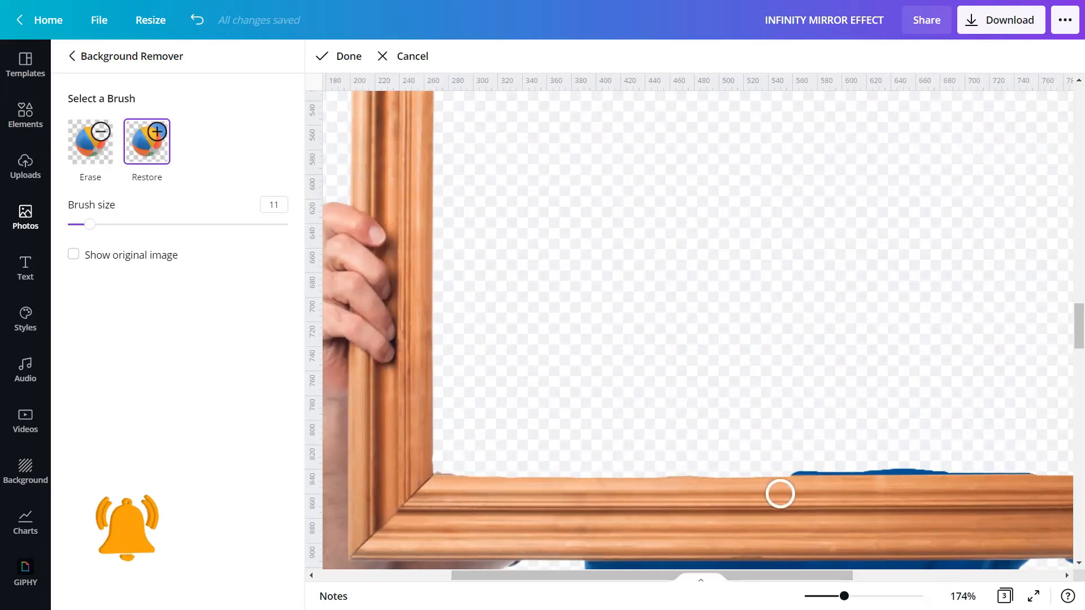
Erase the blue shirt strip above the frame's lower bar and apply the background removal edits.
{"action": "left_click", "coordinate": [90, 141]}
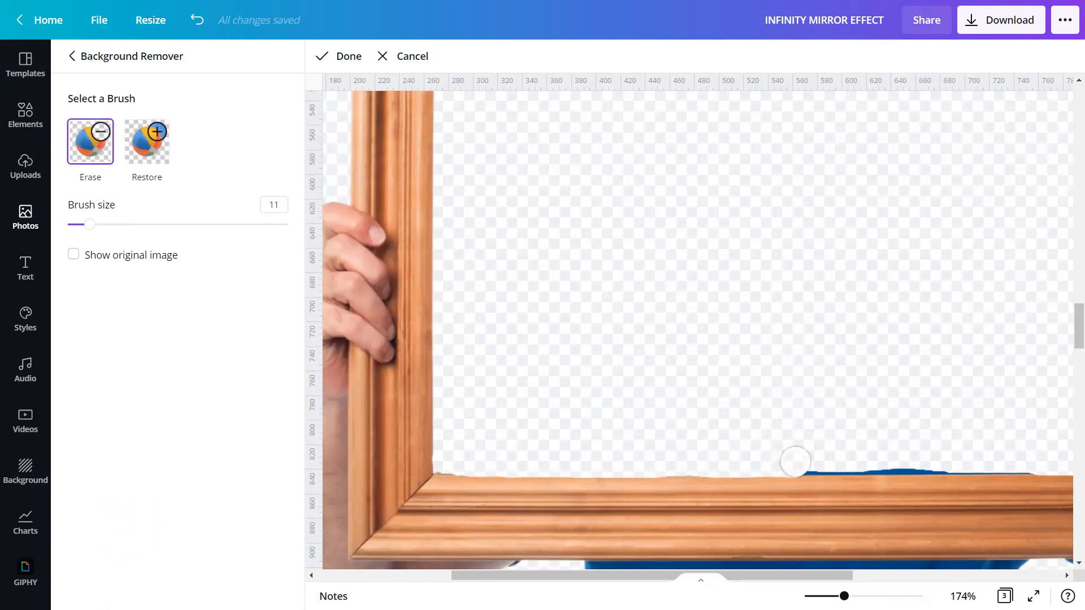
{"action": "left_click_drag", "start_coordinate": [800, 460], "coordinate": [1046, 460]}
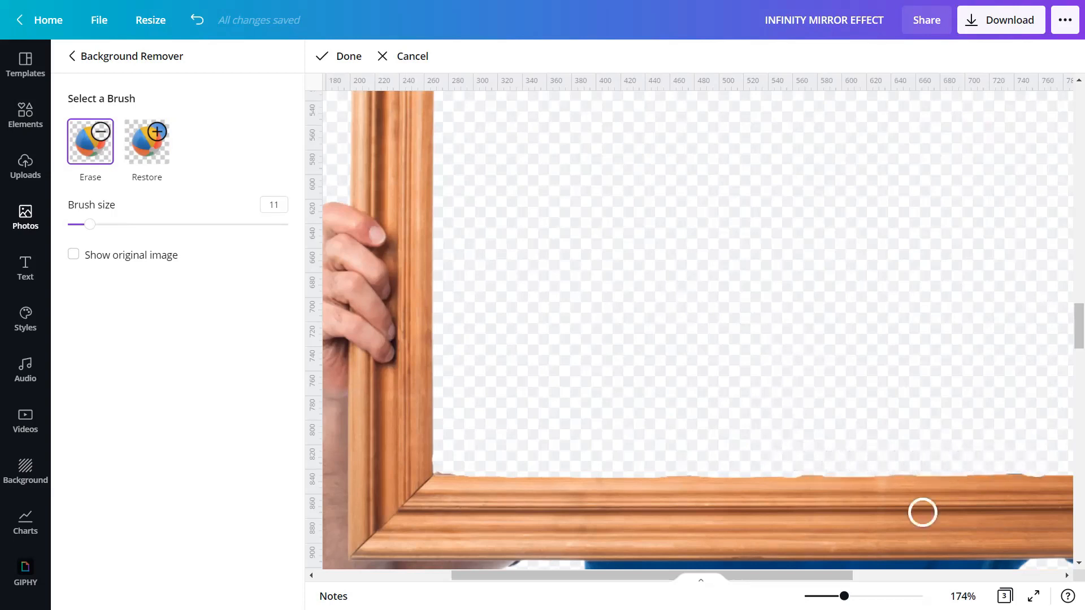
{"action": "left_click_drag", "start_coordinate": [844, 596], "coordinate": [832, 597]}
{"action": "left_click", "coordinate": [351, 59]}
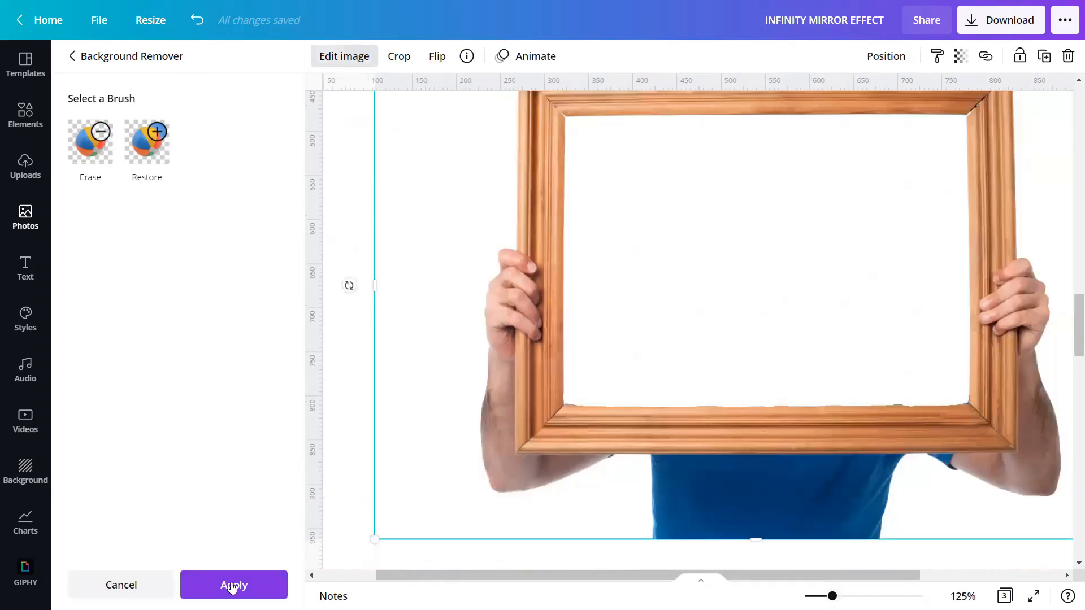
{"action": "left_click", "coordinate": [232, 585]}
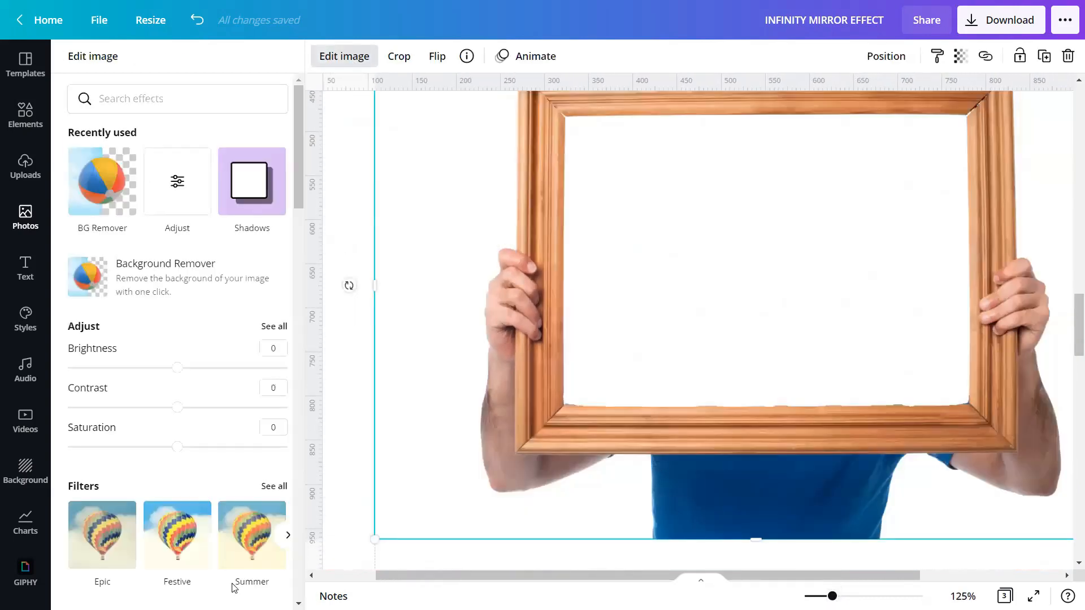
Duplicate the empty-frame cutout on page 2, insert a new page after it, and move the duplicate there.
{"action": "left_click", "coordinate": [355, 388]}
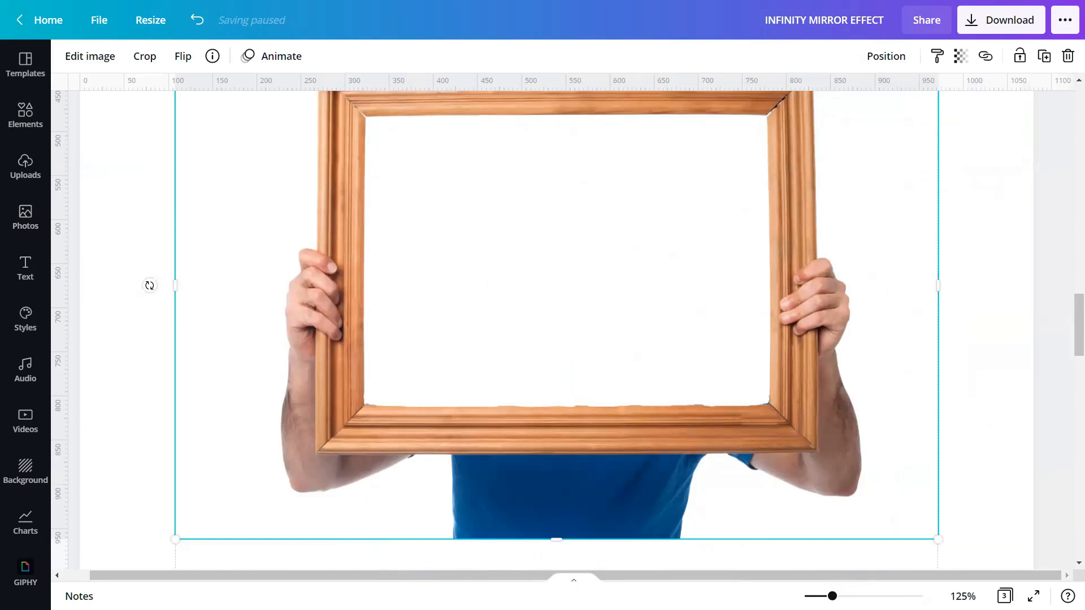
{"action": "left_click_drag", "start_coordinate": [832, 596], "coordinate": [823, 596]}
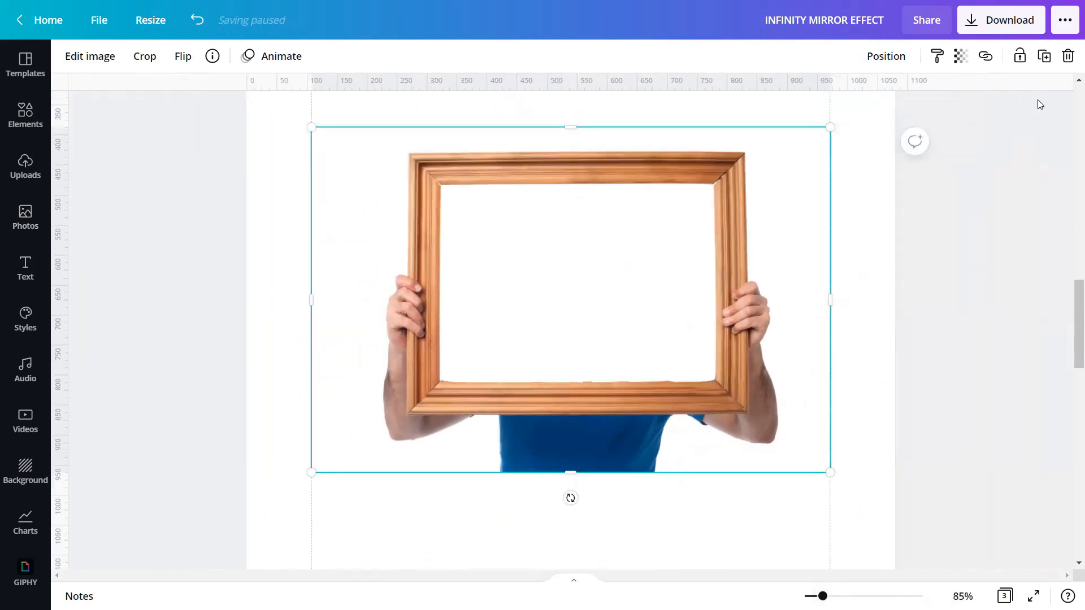
{"action": "left_click", "coordinate": [1043, 56]}
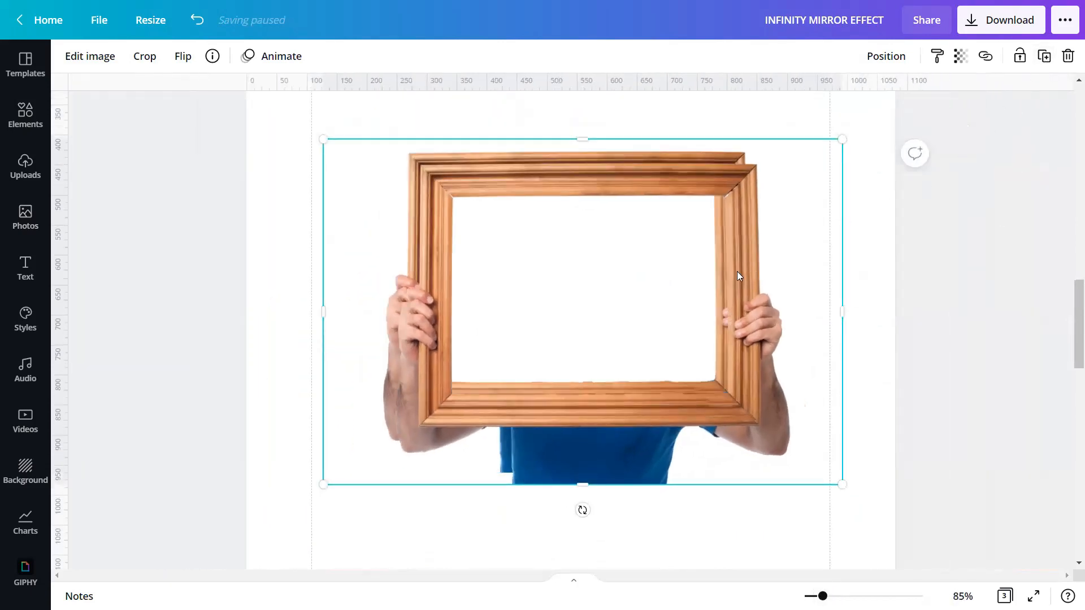
{"action": "scroll", "coordinate": [706, 266], "scroll_direction": "down", "scroll_amount": 3}
{"action": "scroll", "coordinate": [672, 235], "scroll_direction": "down", "scroll_amount": 5}
{"action": "scroll", "coordinate": [656, 265], "scroll_direction": "up", "scroll_amount": 10}
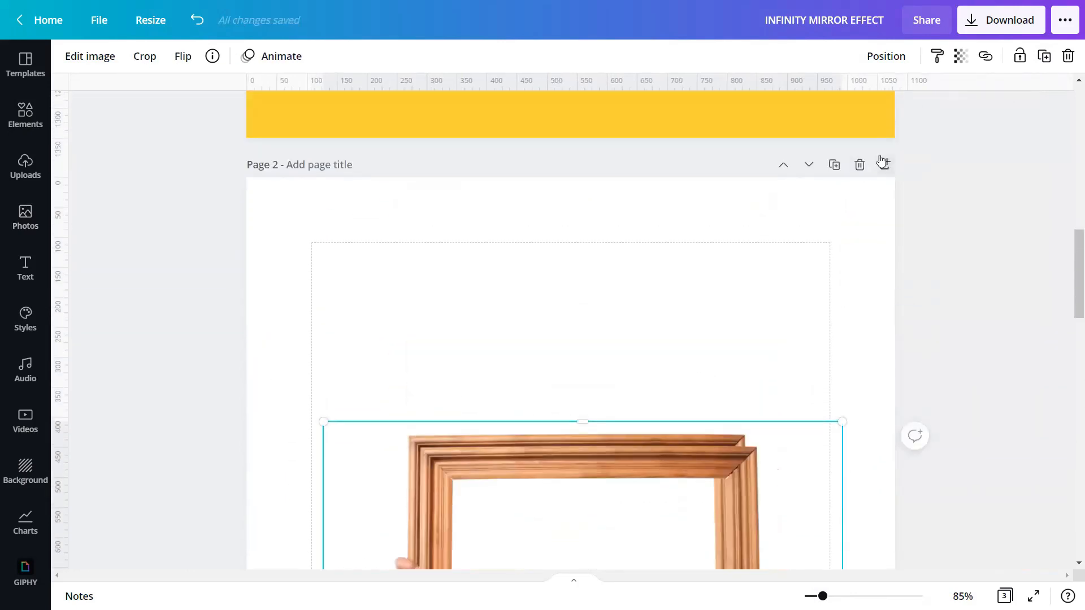
{"action": "left_click", "coordinate": [884, 164]}
{"action": "scroll", "coordinate": [595, 176], "scroll_direction": "up", "scroll_amount": 3}
{"action": "left_click_drag", "start_coordinate": [596, 137], "coordinate": [573, 609]}
{"action": "scroll", "coordinate": [574, 384], "scroll_direction": "down", "scroll_amount": 4}
{"action": "left_click_drag", "start_coordinate": [564, 262], "coordinate": [576, 564]}
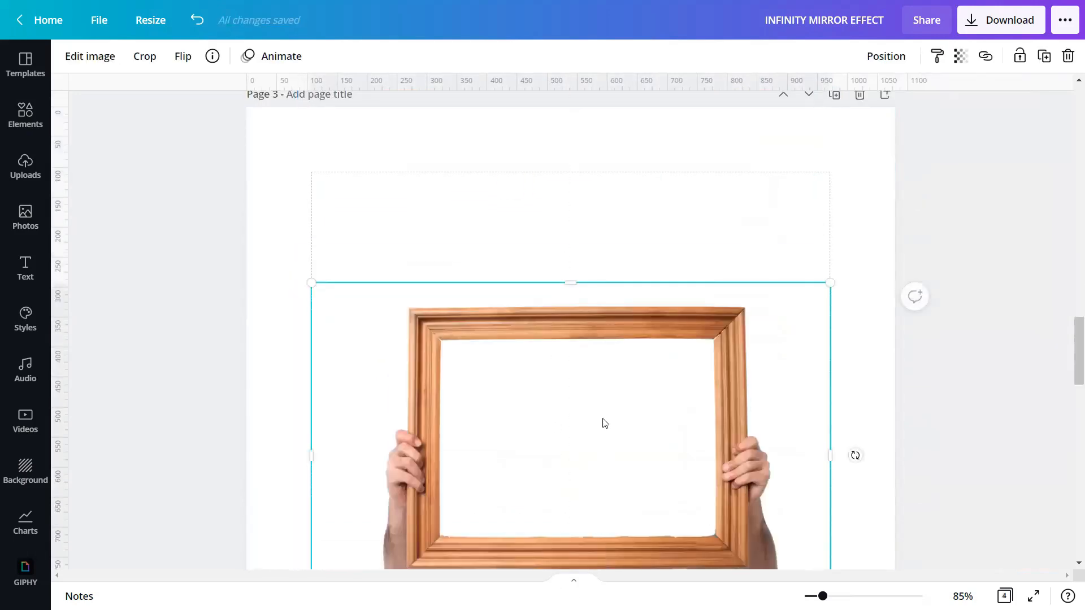
Enlarge the empty-frame cutout on page 2 until its bounding box extends past both sides of the page.
{"action": "scroll", "coordinate": [603, 421], "scroll_direction": "up", "scroll_amount": 10}
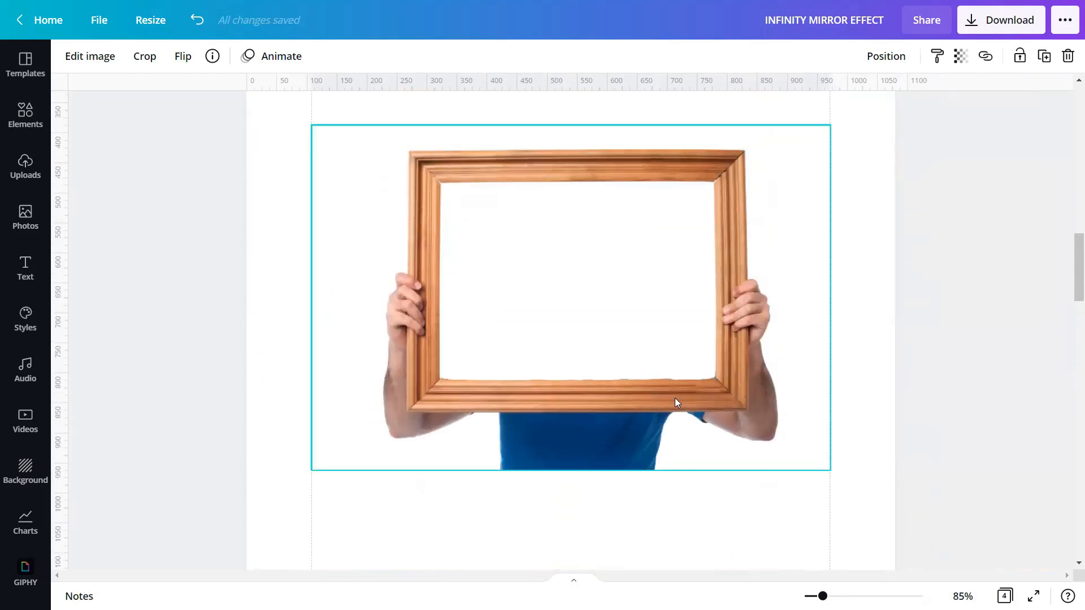
{"action": "scroll", "coordinate": [572, 388], "scroll_direction": "down", "scroll_amount": 5}
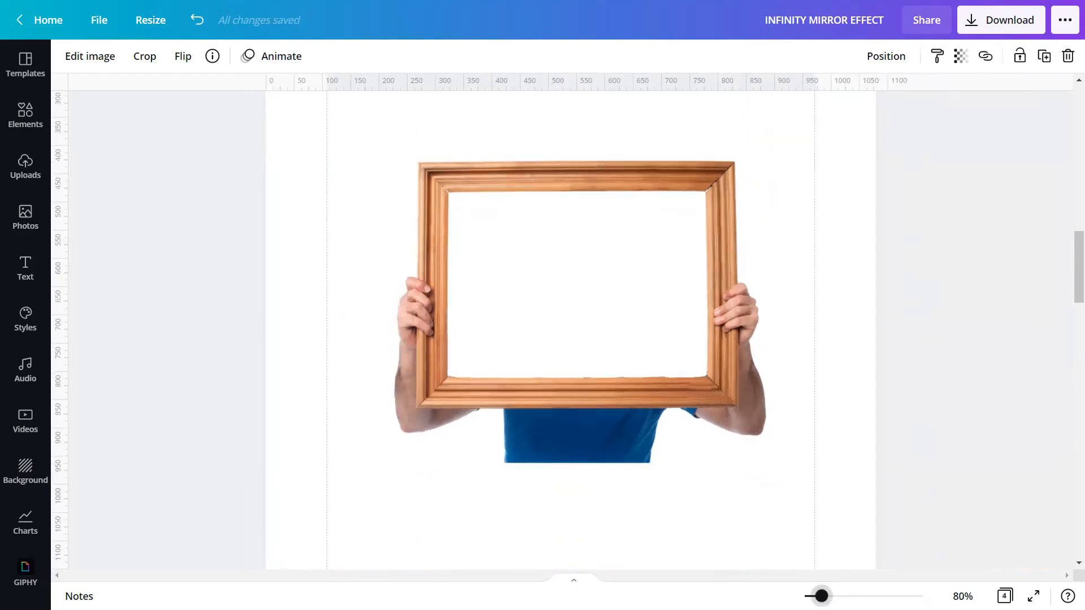
{"action": "left_click", "coordinate": [473, 376]}
{"action": "left_click_drag", "start_coordinate": [425, 414], "coordinate": [349, 464]}
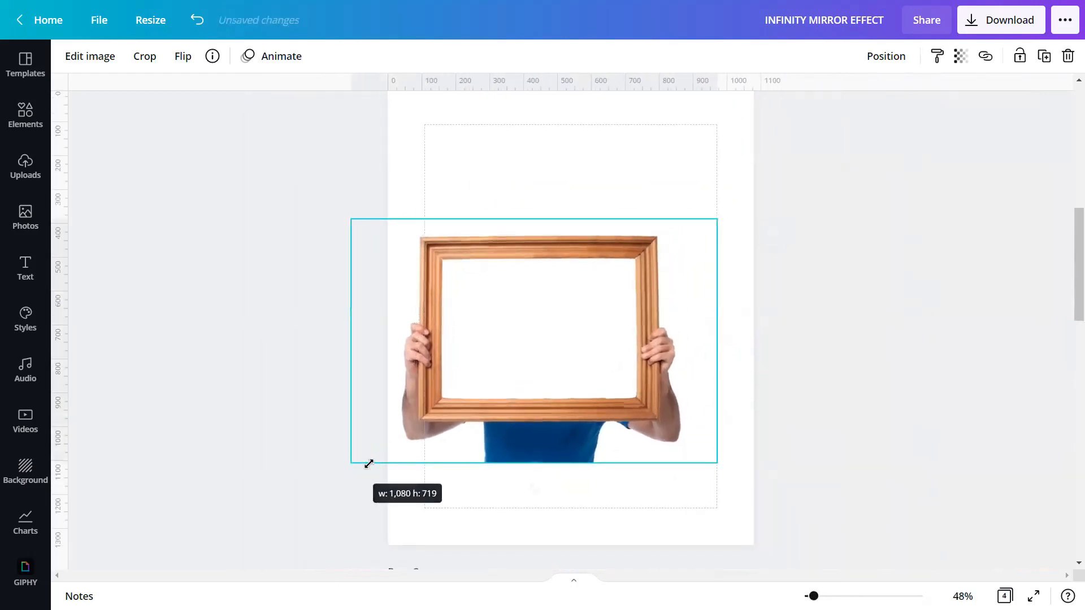
{"action": "left_click_drag", "start_coordinate": [735, 476], "coordinate": [786, 521]}
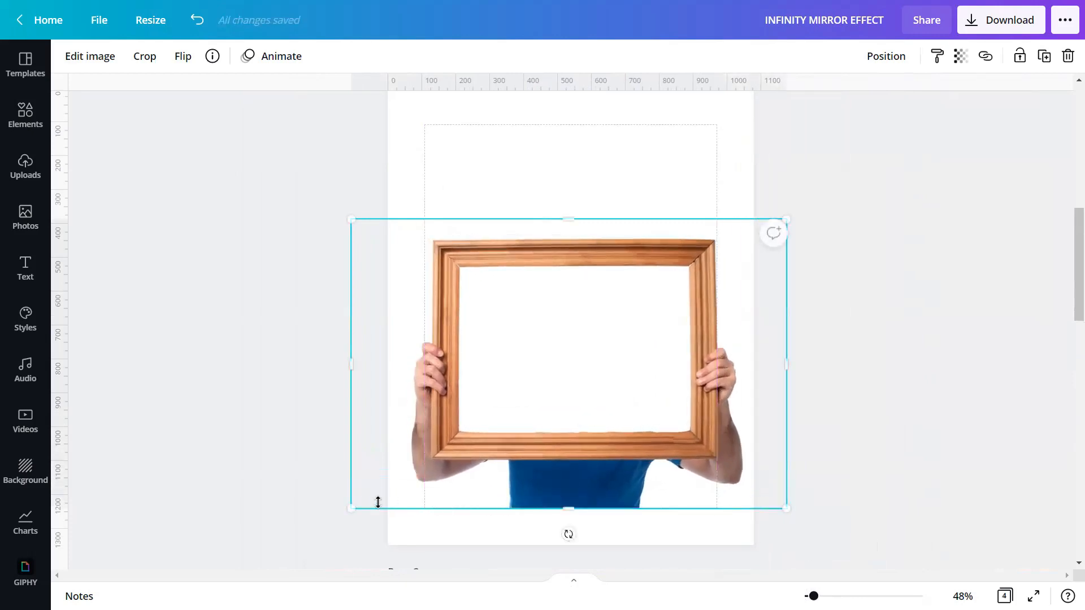
{"action": "left_click_drag", "start_coordinate": [361, 505], "coordinate": [343, 514]}
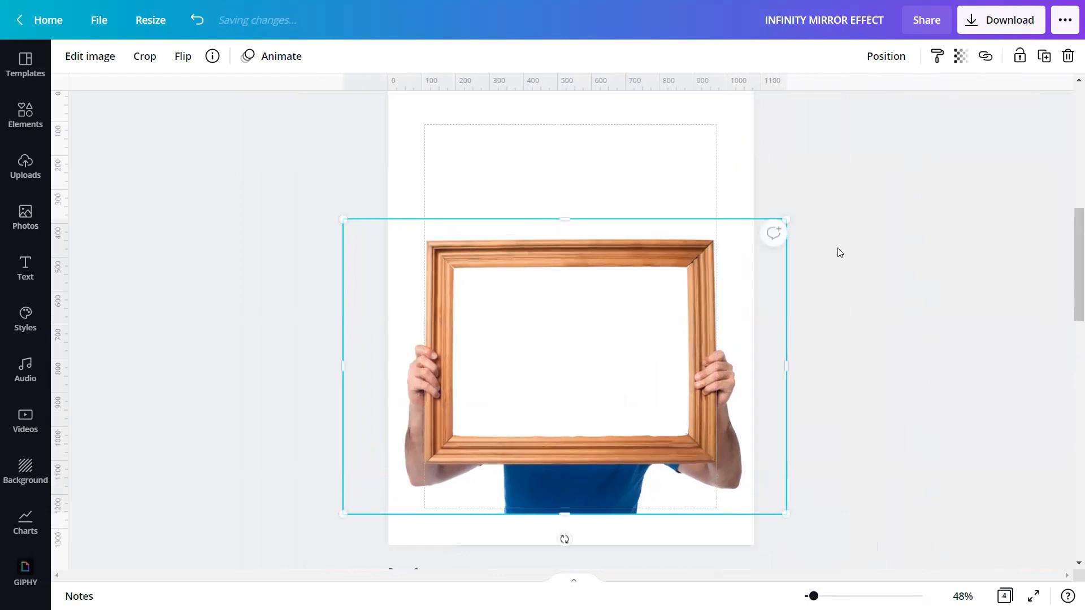
Align the enlarged cutout to the center and bottom of page 2.
{"action": "left_click", "coordinate": [898, 60]}
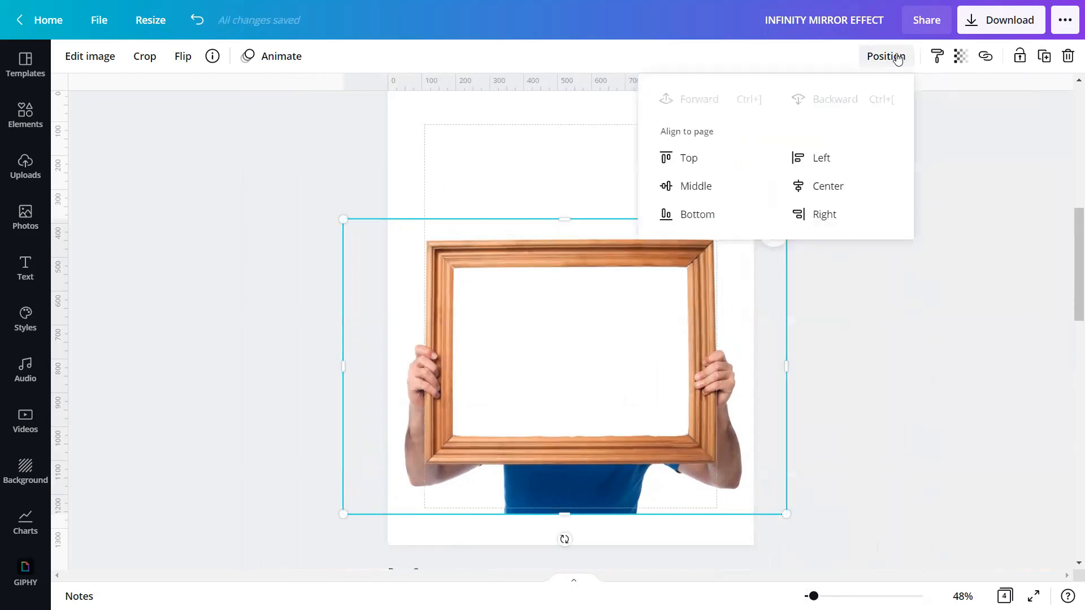
{"action": "left_click", "coordinate": [843, 193]}
{"action": "left_click", "coordinate": [719, 223]}
{"action": "left_click", "coordinate": [897, 337]}
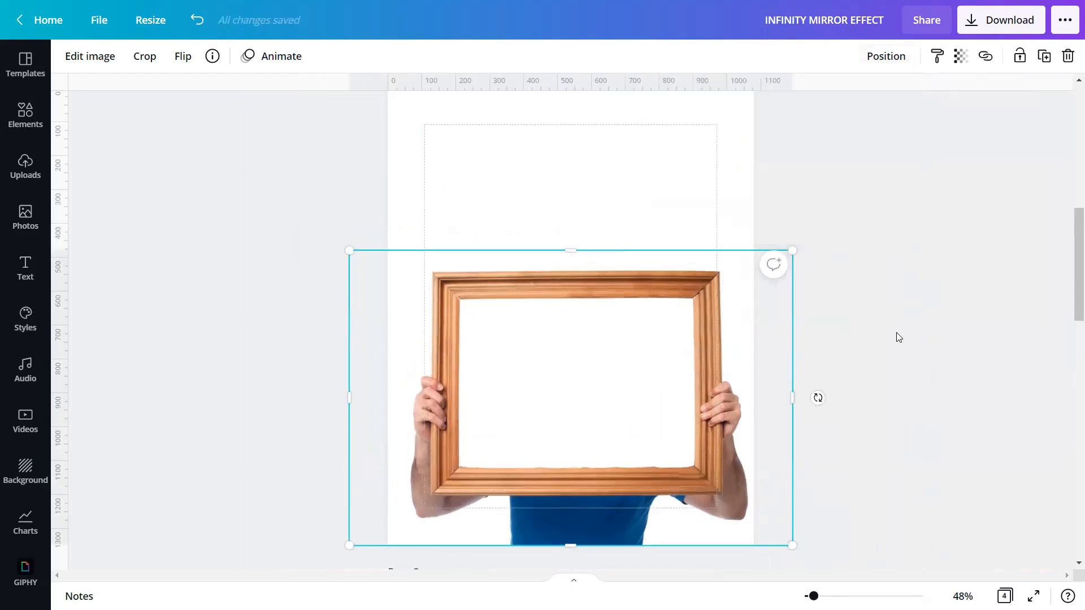
{"action": "left_click", "coordinate": [899, 327]}
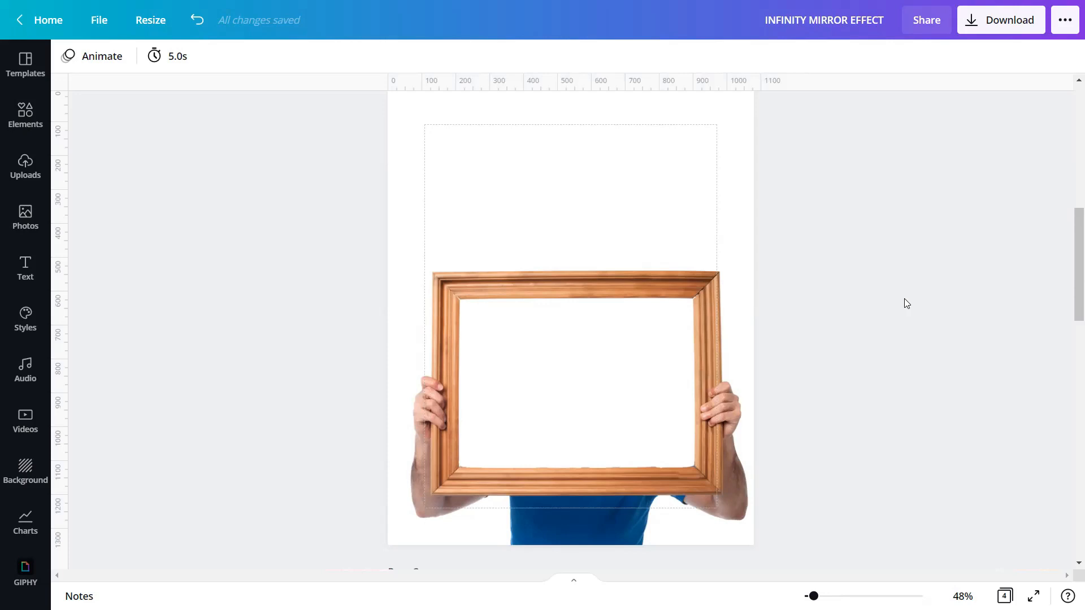
Search the elements library for GRID and add the single-cell grid to page 2.
{"action": "left_click", "coordinate": [23, 110]}
{"action": "left_click", "coordinate": [103, 65]}
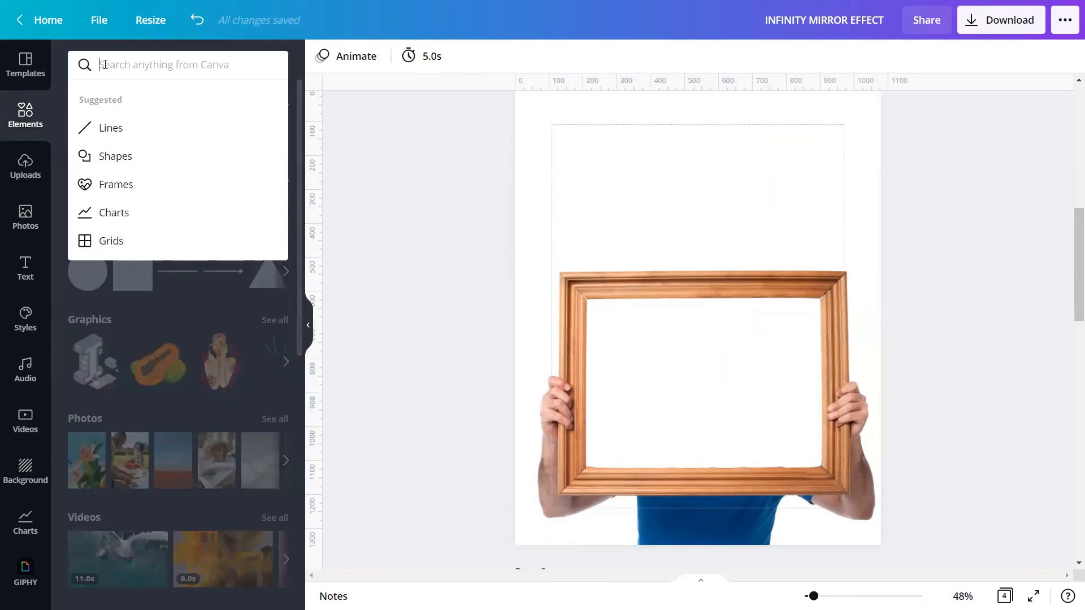
{"action": "type", "text": "GRID"}
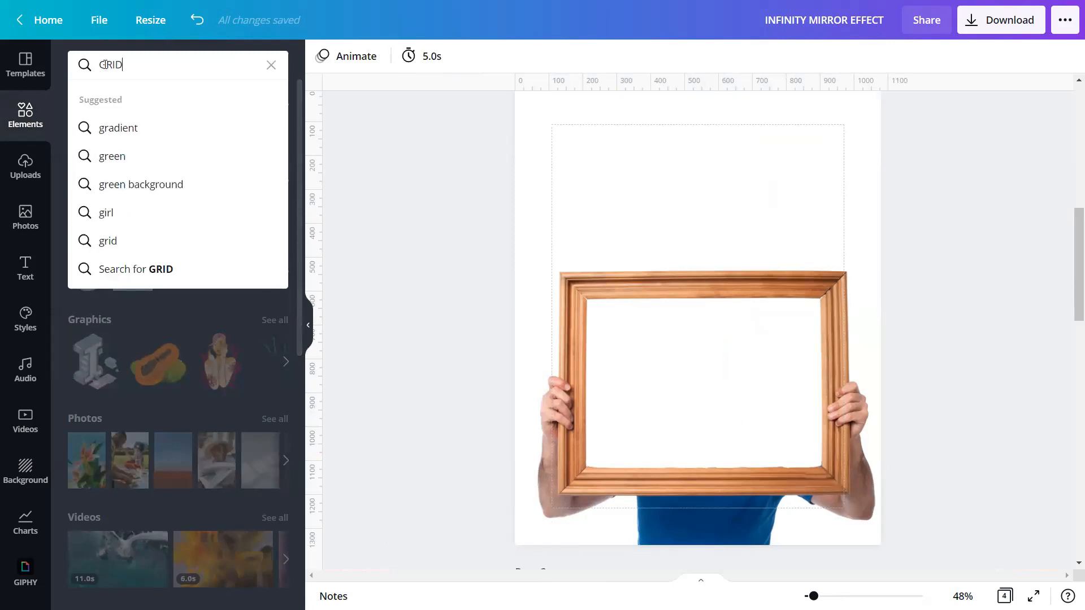
{"action": "key", "text": "Return"}
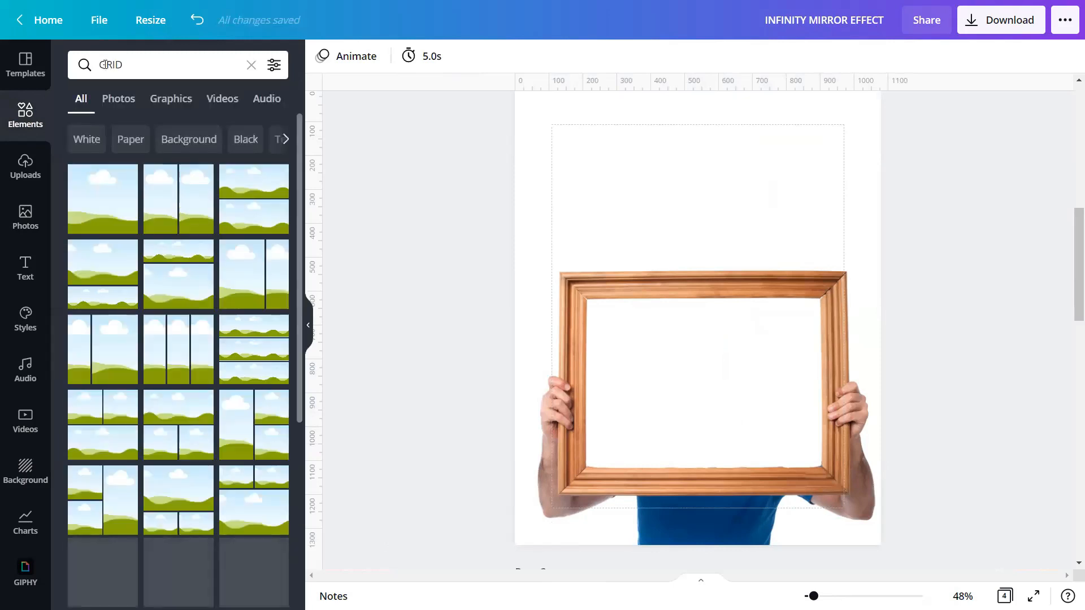
{"action": "left_click", "coordinate": [102, 208]}
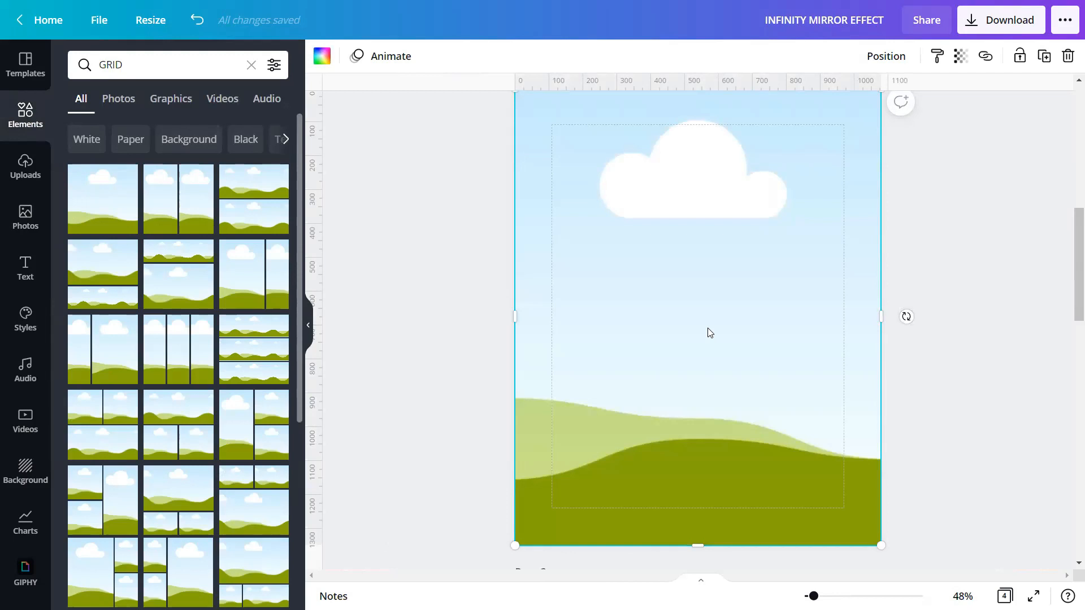
Scale the grid down to about the width of the frame's opening and position it over the wooden frame.
{"action": "scroll", "coordinate": [710, 333], "scroll_direction": "up", "scroll_amount": 2}
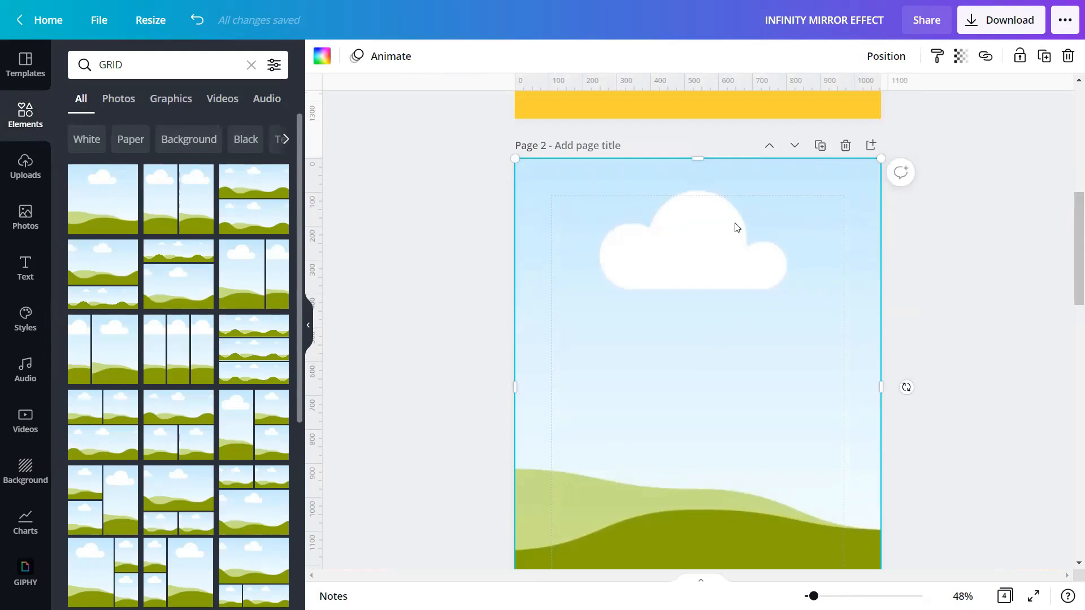
{"action": "mouse_move", "coordinate": [696, 158]}
{"action": "left_mouse_down"}
{"action": "mouse_move", "coordinate": [683, 414]}
{"action": "mouse_move", "coordinate": [680, 162]}
{"action": "left_mouse_up"}
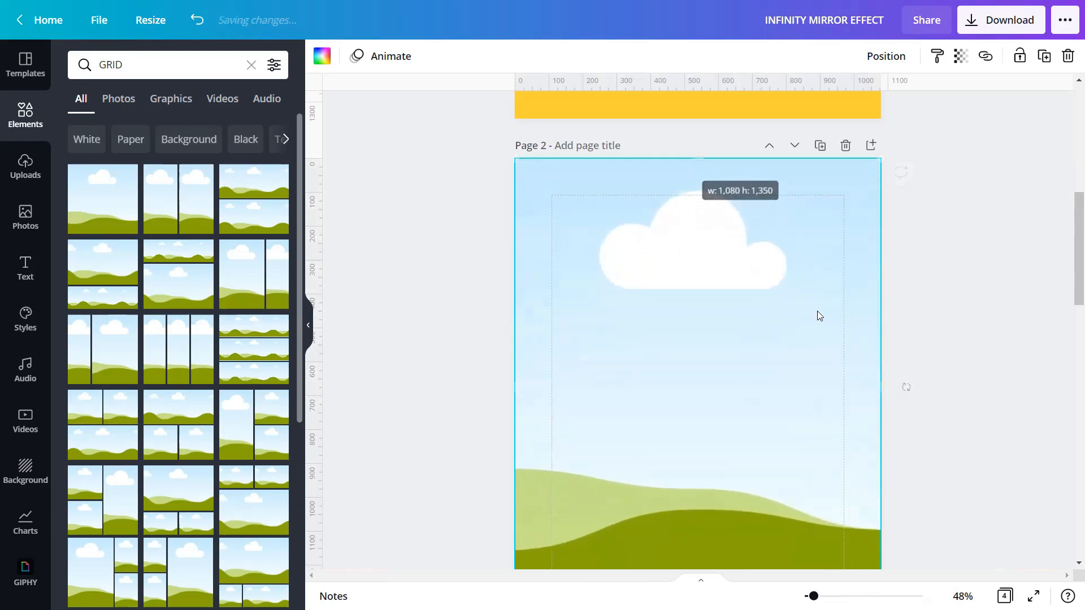
{"action": "mouse_move", "coordinate": [873, 390]}
{"action": "left_mouse_down"}
{"action": "mouse_move", "coordinate": [738, 378]}
{"action": "mouse_move", "coordinate": [880, 379]}
{"action": "left_mouse_up"}
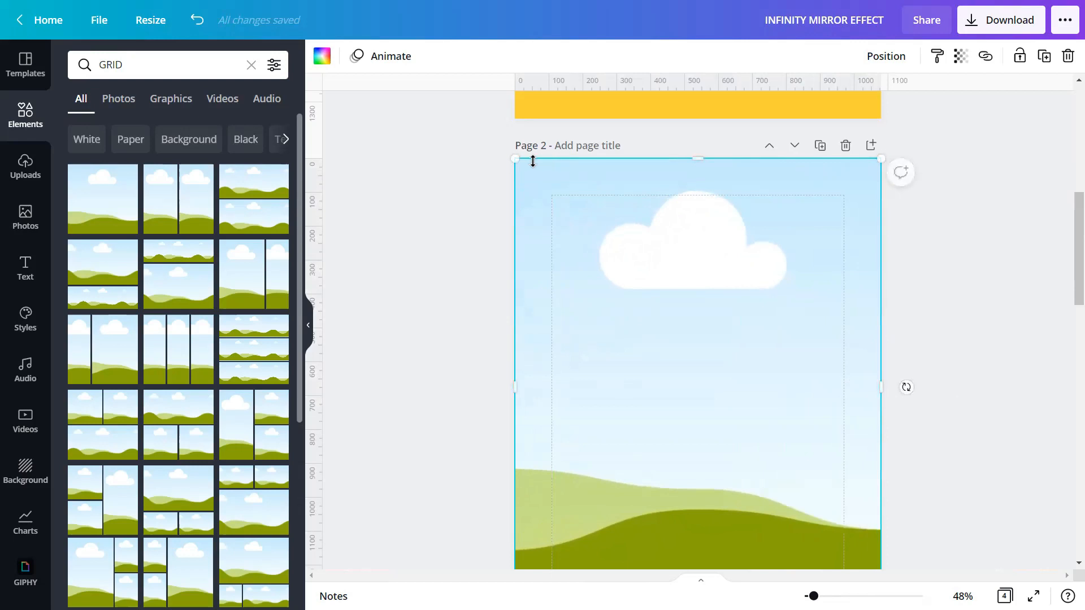
{"action": "left_click_drag", "start_coordinate": [512, 156], "coordinate": [643, 352]}
{"action": "left_click_drag", "start_coordinate": [716, 455], "coordinate": [659, 469]}
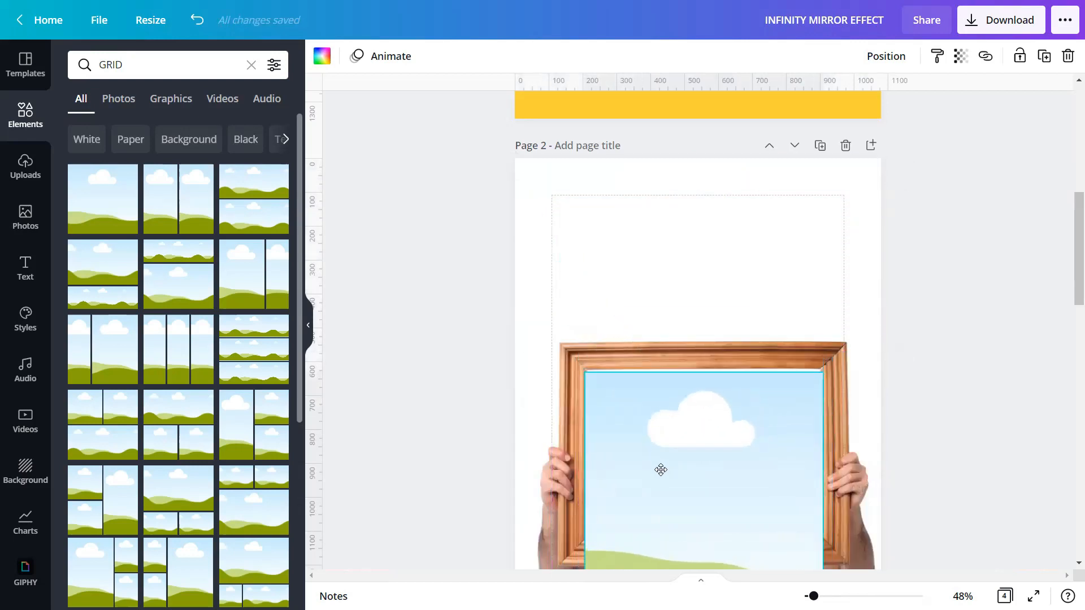
Adjust the grid's lower and upper edges until it fits the height of the wooden frame's opening.
{"action": "scroll", "coordinate": [849, 503], "scroll_direction": "up", "scroll_amount": 5}
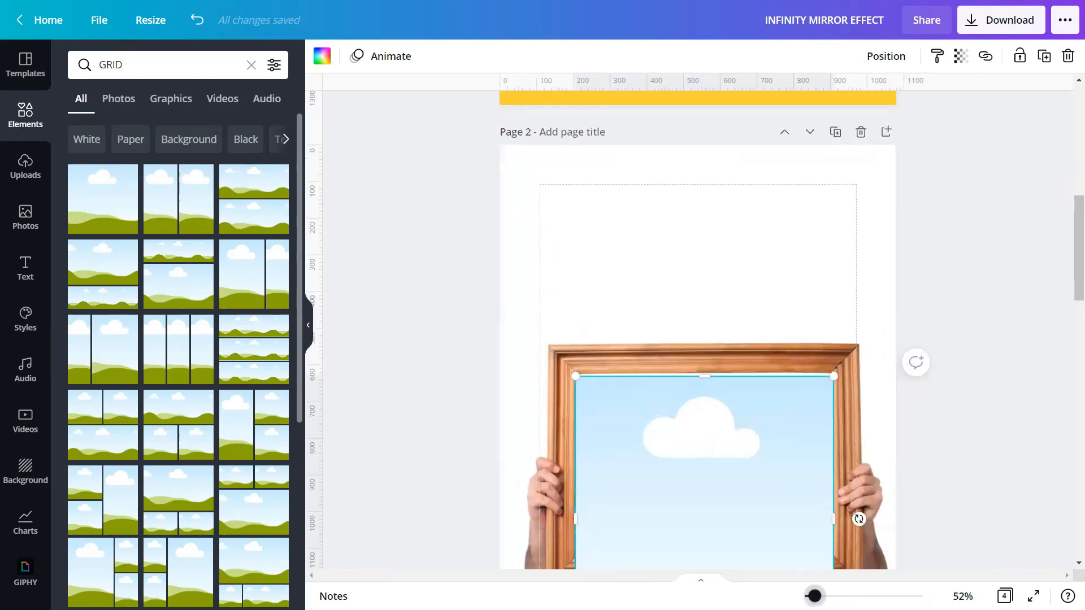
{"action": "scroll", "coordinate": [784, 514], "scroll_direction": "down", "scroll_amount": 3}
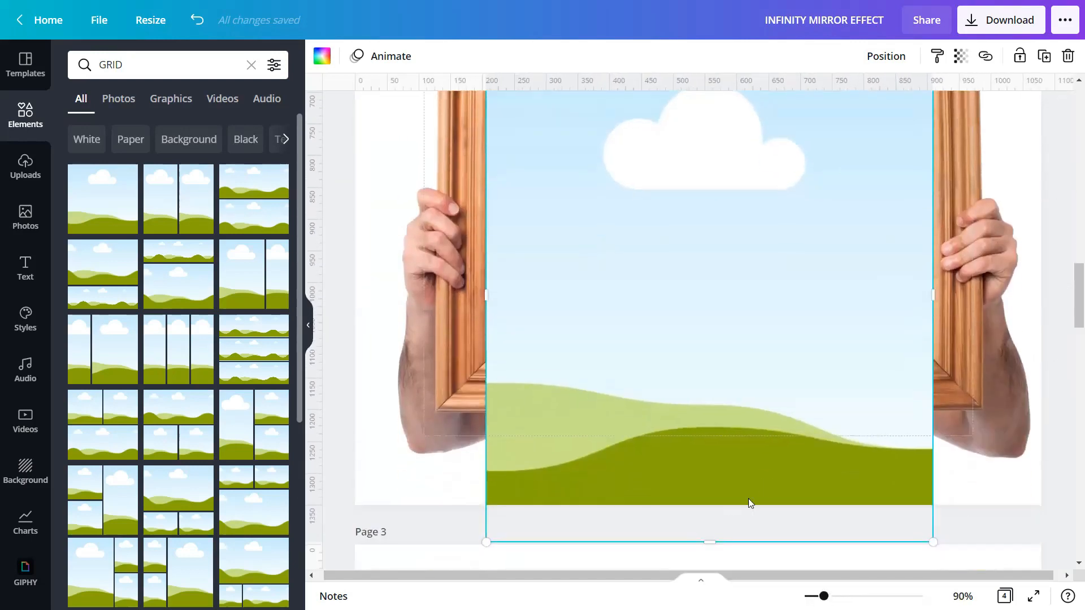
{"action": "left_click_drag", "start_coordinate": [709, 535], "coordinate": [719, 356]}
{"action": "scroll", "coordinate": [721, 356], "scroll_direction": "up", "scroll_amount": 3}
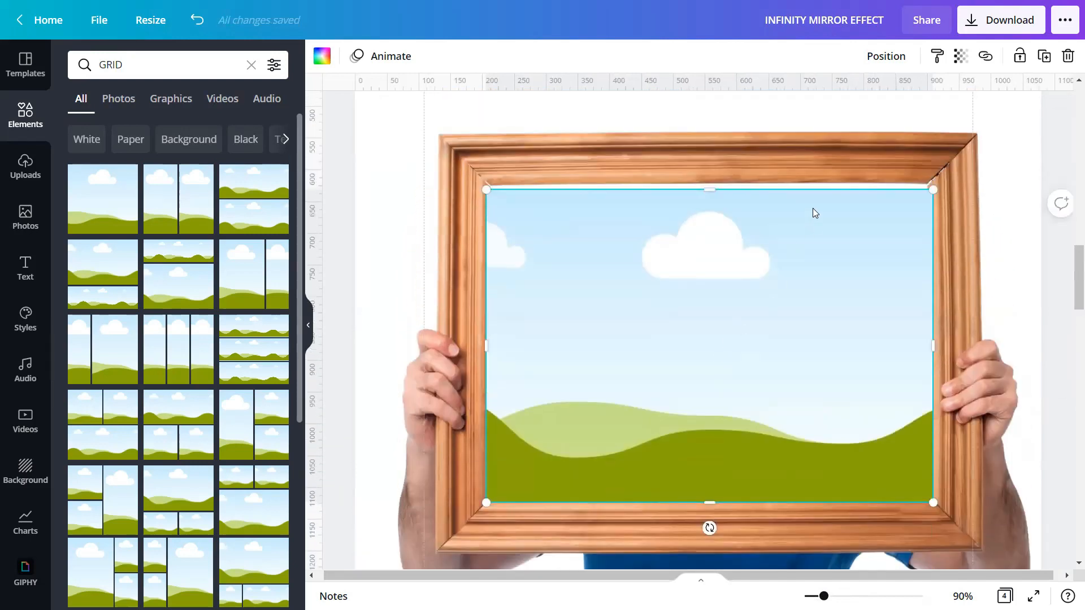
{"action": "left_click_drag", "start_coordinate": [717, 188], "coordinate": [720, 182]}
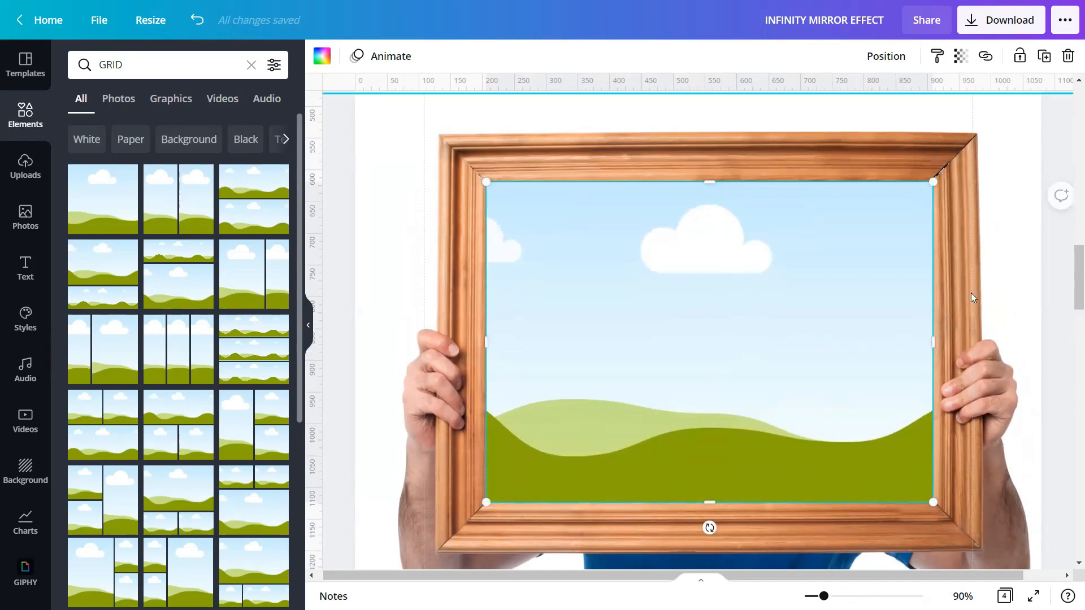
Fill the grid on page 2 with the empty-frame cutout from page 3.
{"action": "left_click", "coordinate": [1029, 292]}
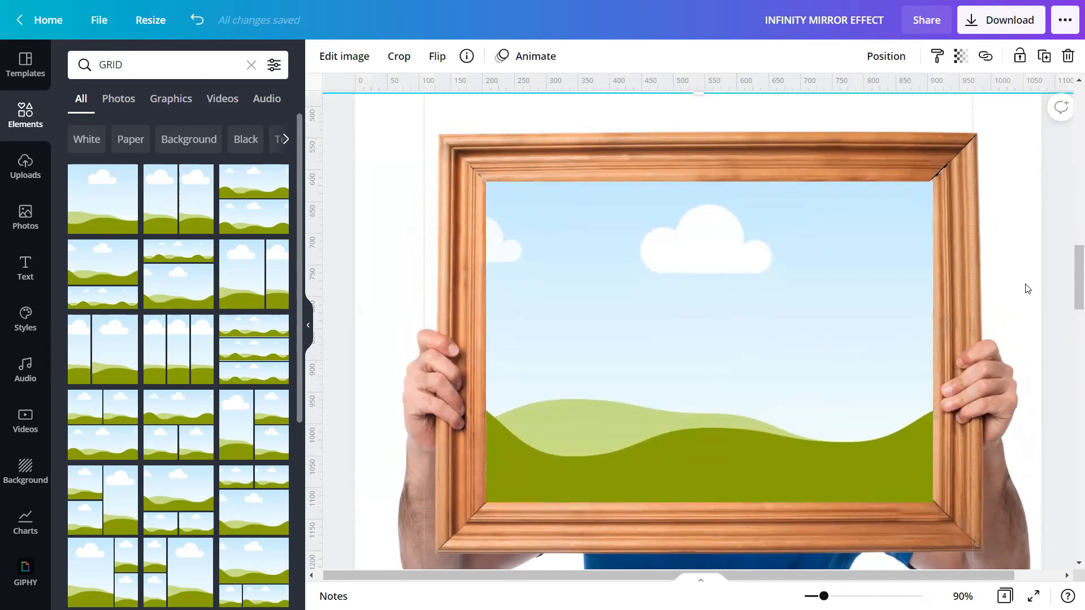
{"action": "left_click", "coordinate": [309, 330]}
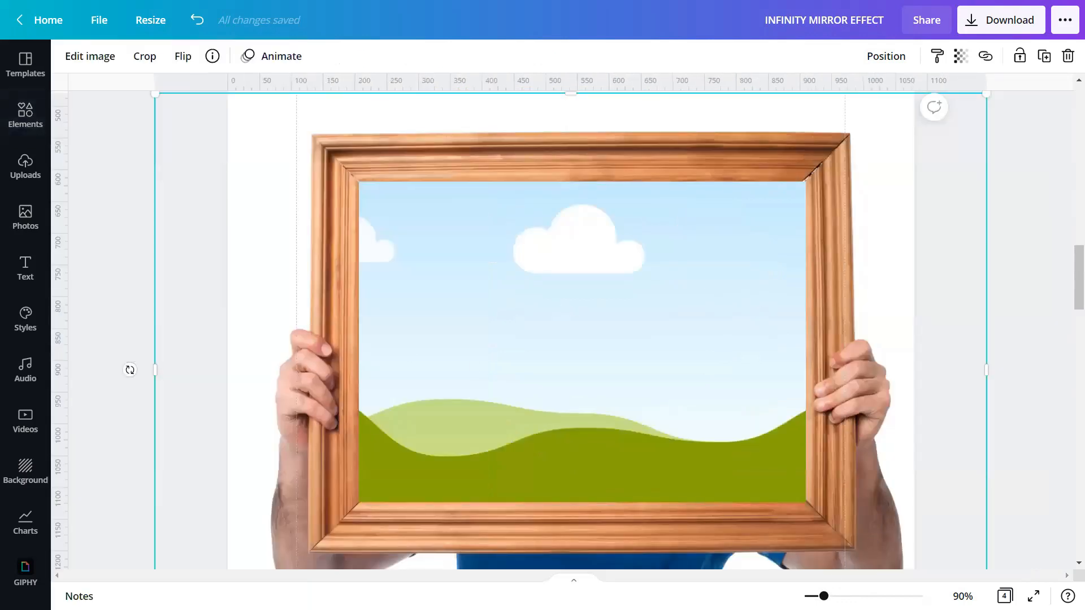
{"action": "left_click_drag", "start_coordinate": [824, 596], "coordinate": [813, 596]}
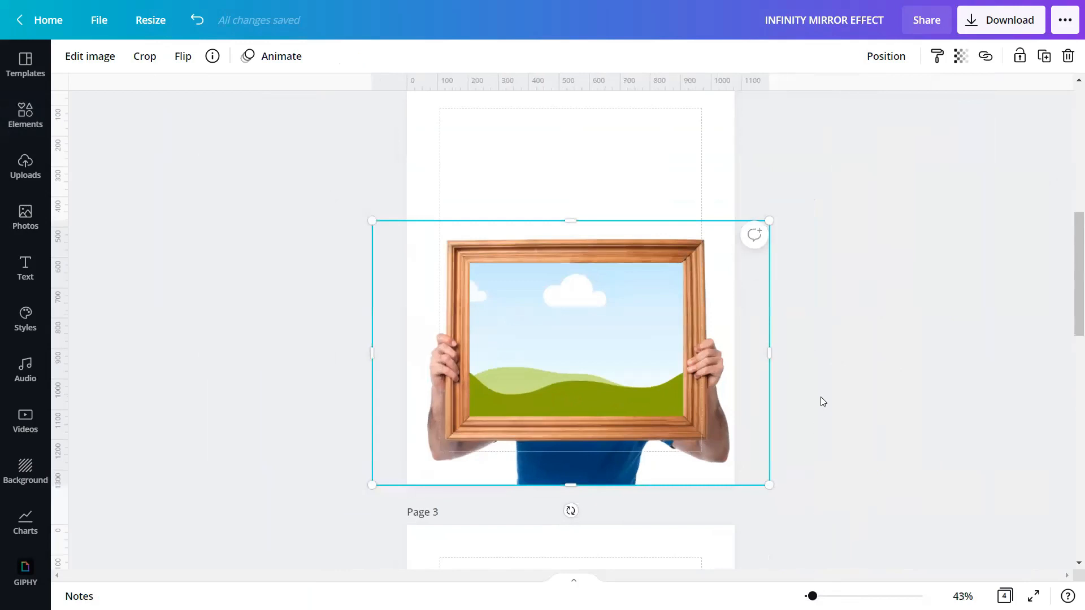
{"action": "left_click", "coordinate": [821, 364]}
{"action": "scroll", "coordinate": [810, 358], "scroll_direction": "down", "scroll_amount": 5}
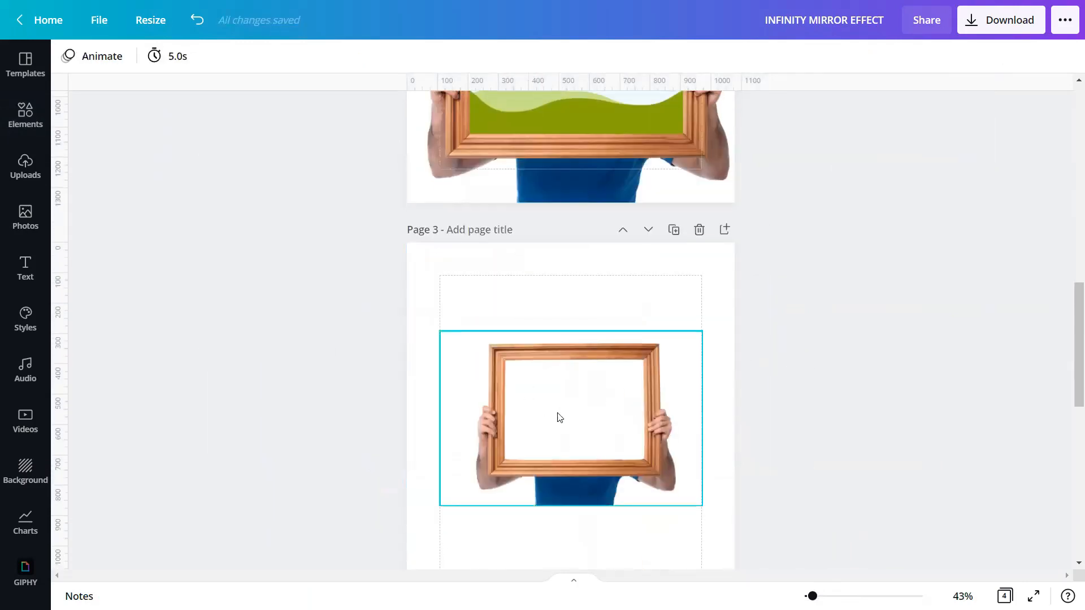
{"action": "left_click_drag", "start_coordinate": [559, 418], "coordinate": [565, 93]}
{"action": "scroll", "coordinate": [580, 201], "scroll_direction": "up", "scroll_amount": 4}
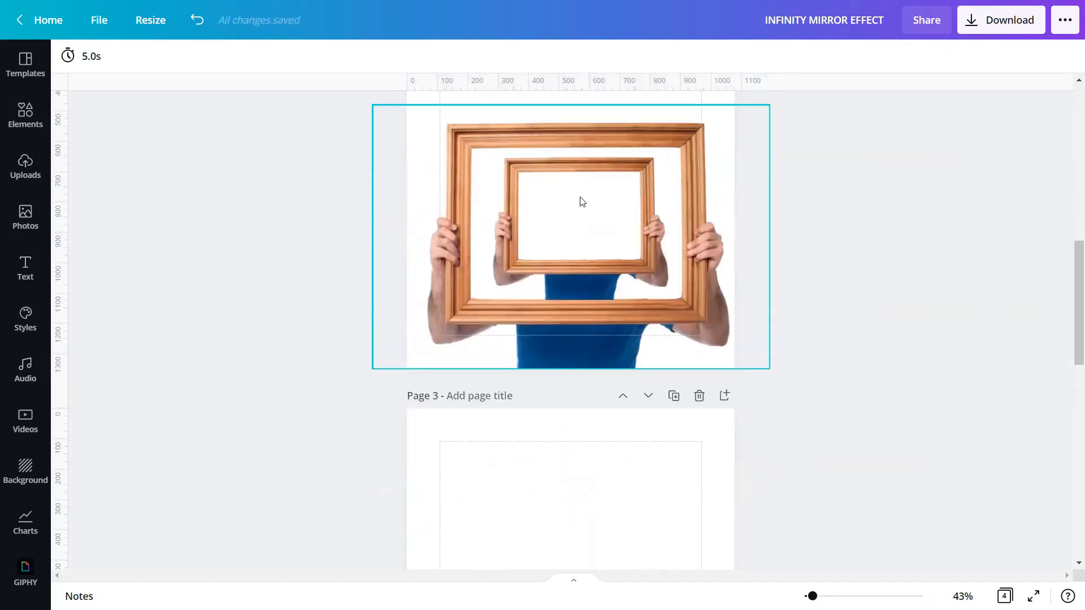
{"action": "scroll", "coordinate": [579, 201], "scroll_direction": "up", "scroll_amount": 3}
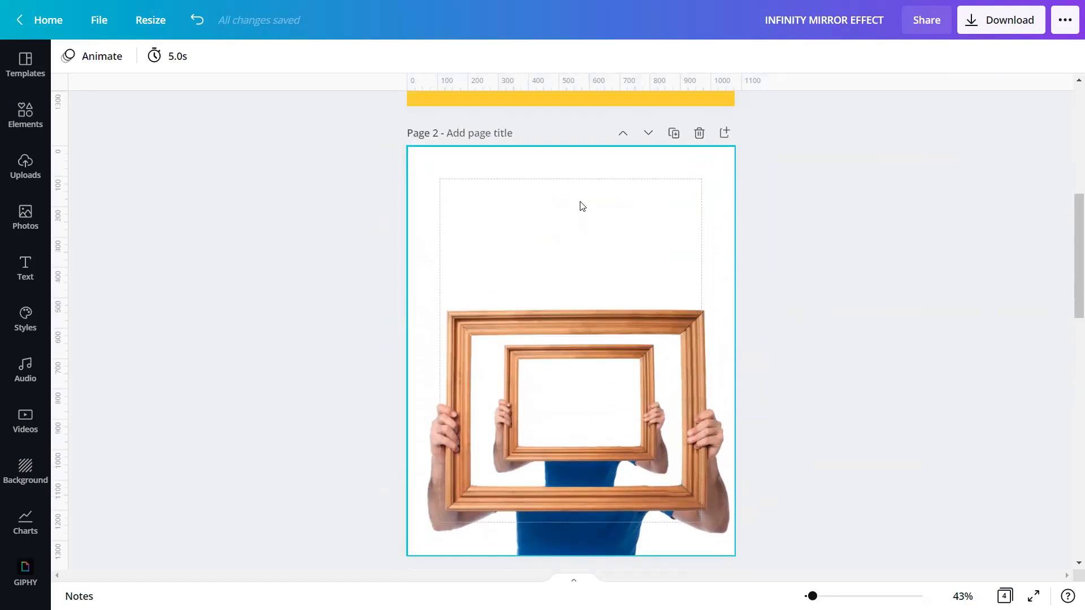
Open the grid photo for cropping and enlarge the nested man-with-frame image within the grid.
{"action": "double_click", "coordinate": [563, 381]}
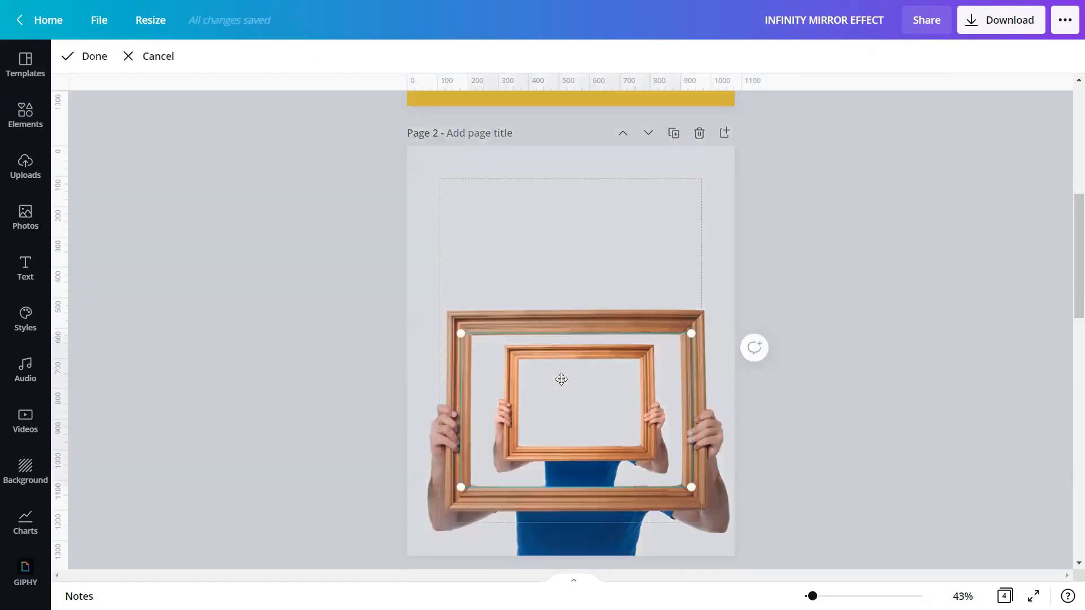
{"action": "key", "text": "Escape"}
{"action": "double_click", "coordinate": [561, 388]}
{"action": "left_click_drag", "start_coordinate": [463, 481], "coordinate": [442, 499]}
{"action": "left_click_drag", "start_coordinate": [697, 329], "coordinate": [707, 323]}
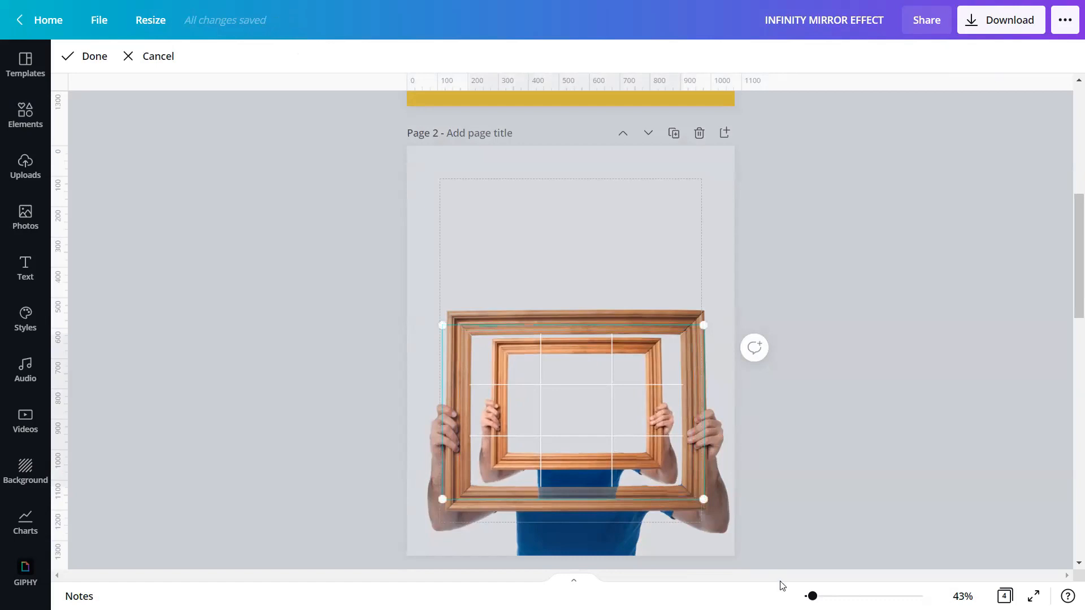
Reposition and slightly shrink the nested image within the grid crop, then apply the crop.
{"action": "scroll", "coordinate": [682, 411], "scroll_direction": "up", "scroll_amount": 5}
{"action": "scroll", "coordinate": [683, 411], "scroll_direction": "down", "scroll_amount": 2}
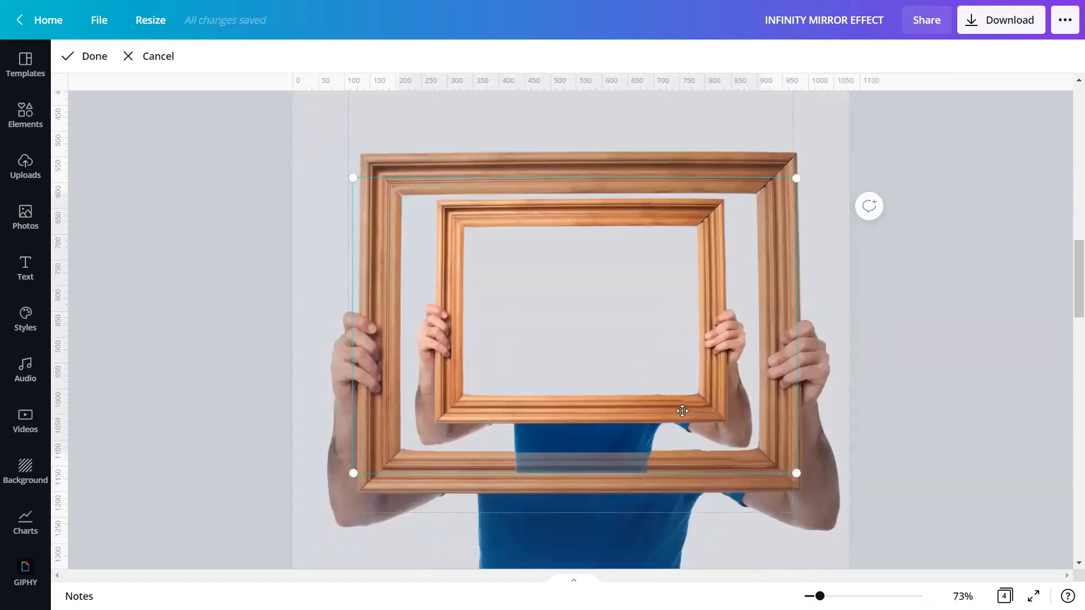
{"action": "left_click_drag", "start_coordinate": [618, 327], "coordinate": [605, 332]}
{"action": "left_click_drag", "start_coordinate": [791, 483], "coordinate": [783, 472]}
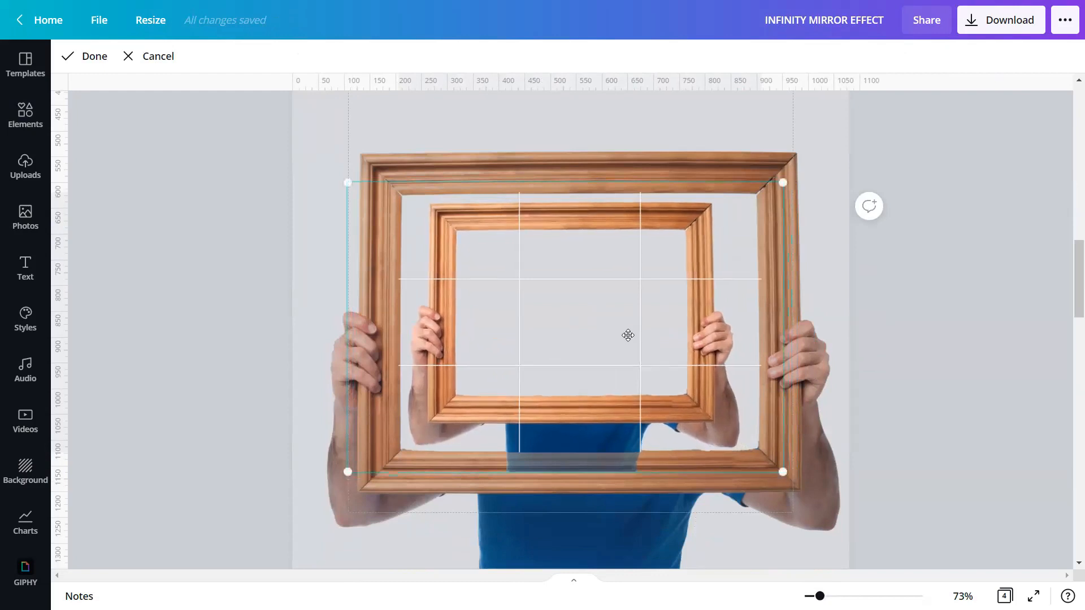
{"action": "left_click_drag", "start_coordinate": [345, 185], "coordinate": [346, 188]}
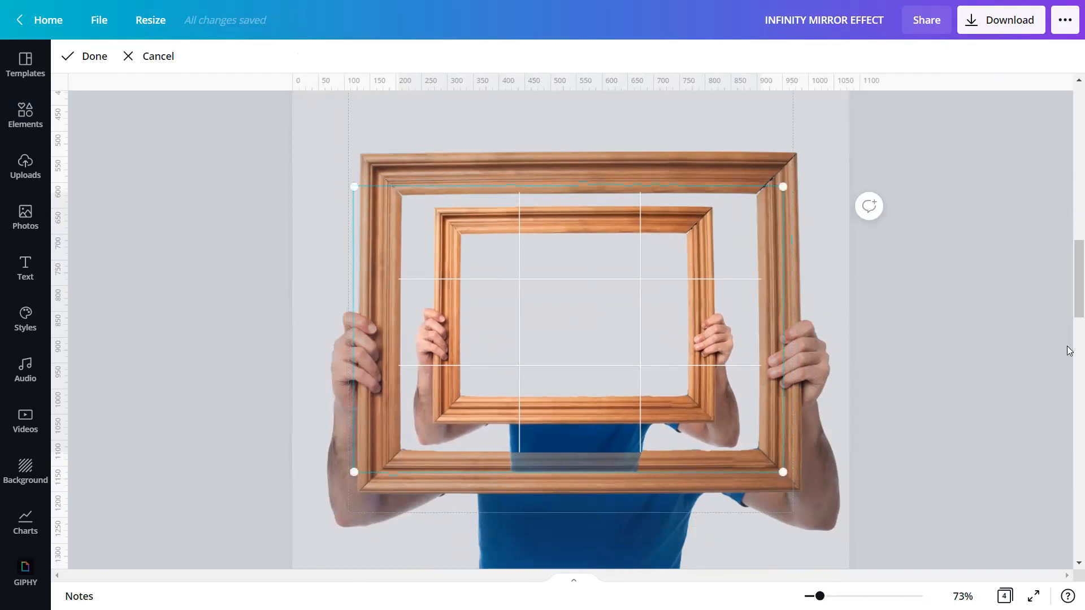
{"action": "left_click", "coordinate": [840, 294]}
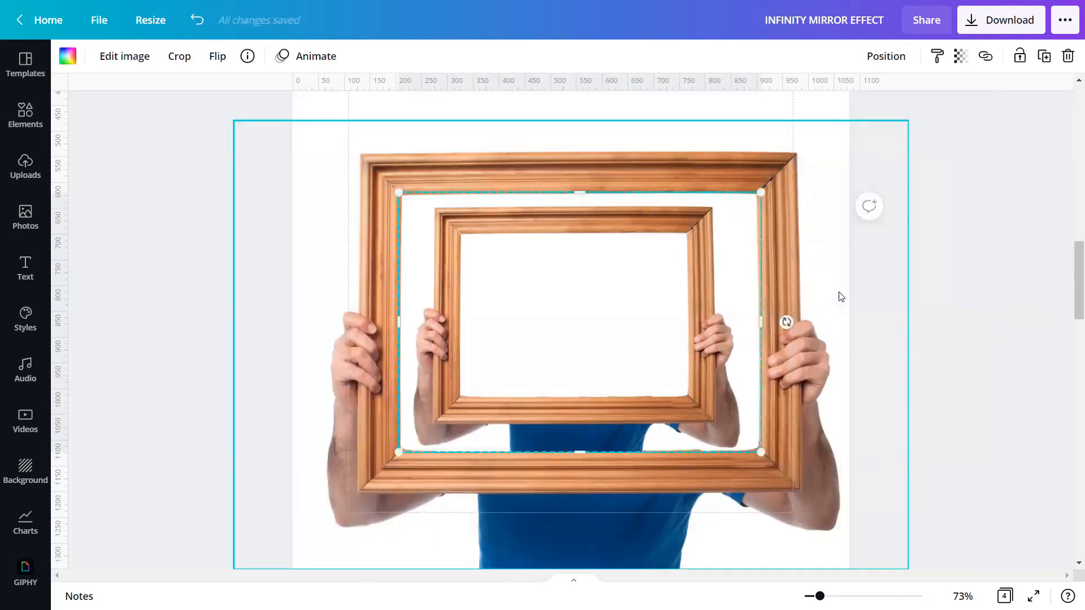
{"action": "left_click", "coordinate": [975, 304]}
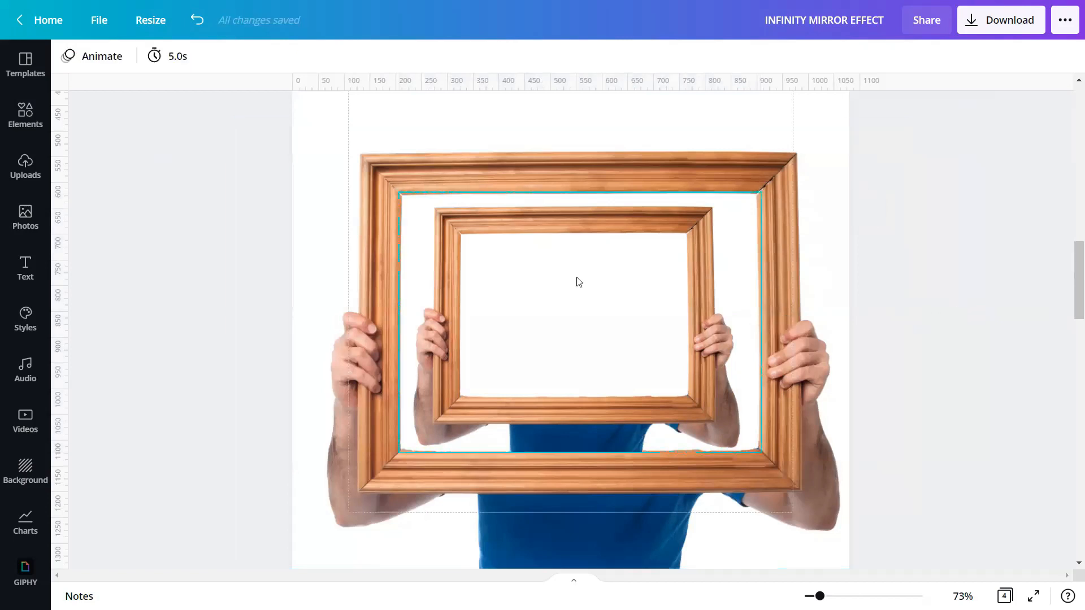
Duplicate the filled grid, scale the copy down, and center it inside the second frame's opening.
{"action": "left_click", "coordinate": [546, 284]}
{"action": "left_click", "coordinate": [1043, 56]}
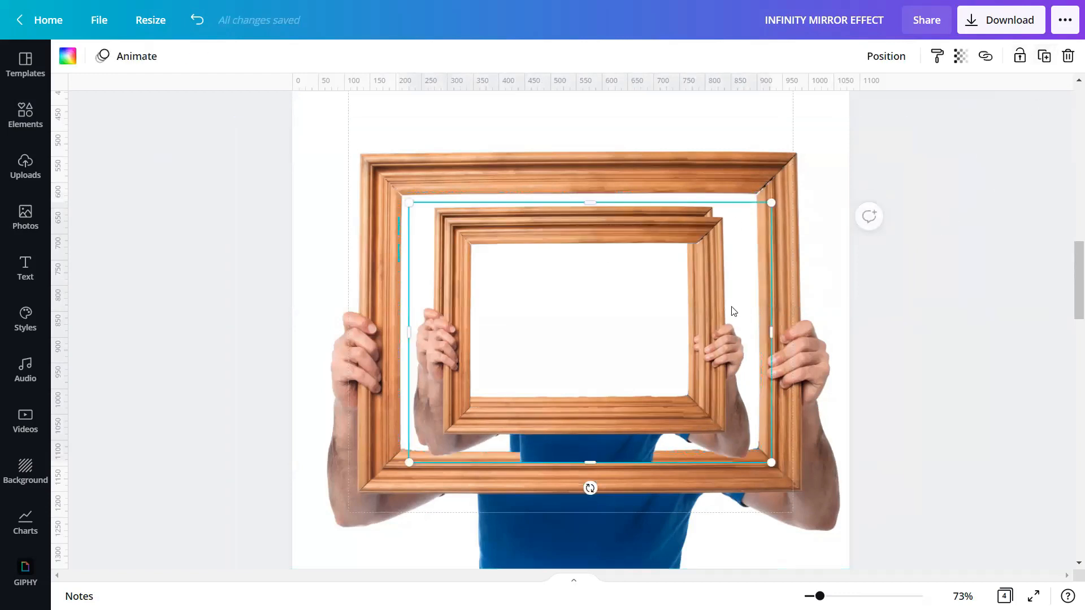
{"action": "left_click_drag", "start_coordinate": [768, 209], "coordinate": [700, 263]}
{"action": "left_click_drag", "start_coordinate": [568, 341], "coordinate": [586, 299]}
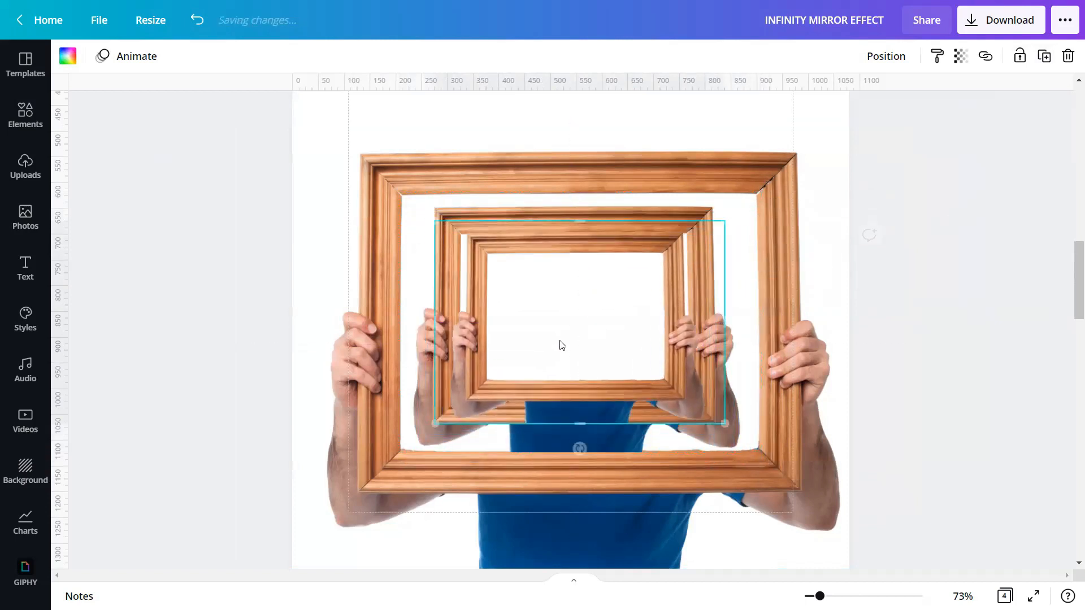
{"action": "left_click_drag", "start_coordinate": [434, 417], "coordinate": [481, 393]}
{"action": "left_click_drag", "start_coordinate": [588, 315], "coordinate": [570, 317]}
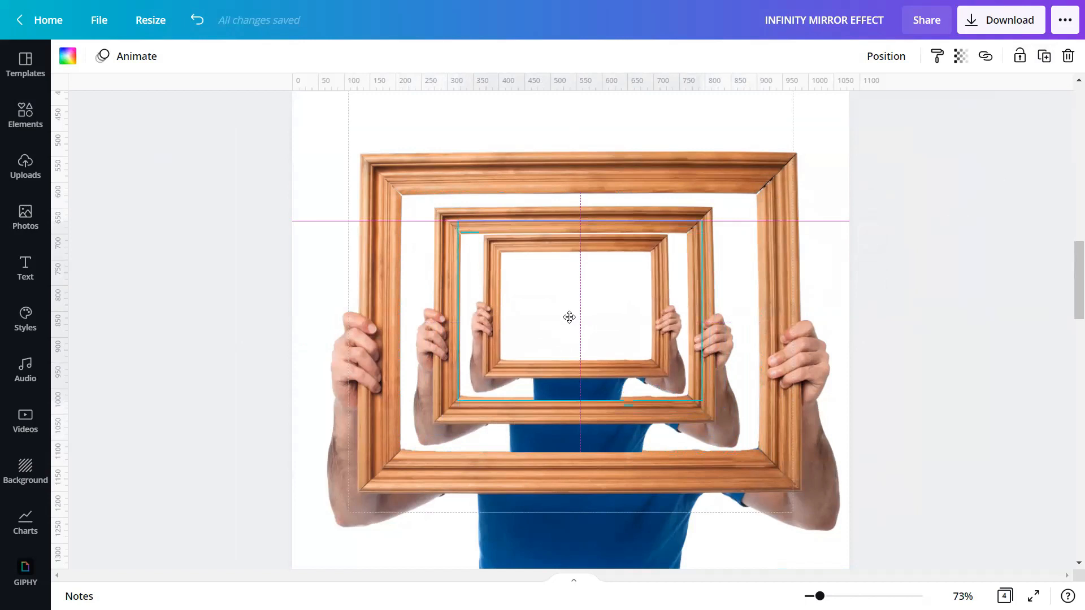
Fine-tune the duplicated grid's size and position so it covers the second frame's opening on all sides.
{"action": "left_click_drag", "start_coordinate": [819, 596], "coordinate": [838, 592]}
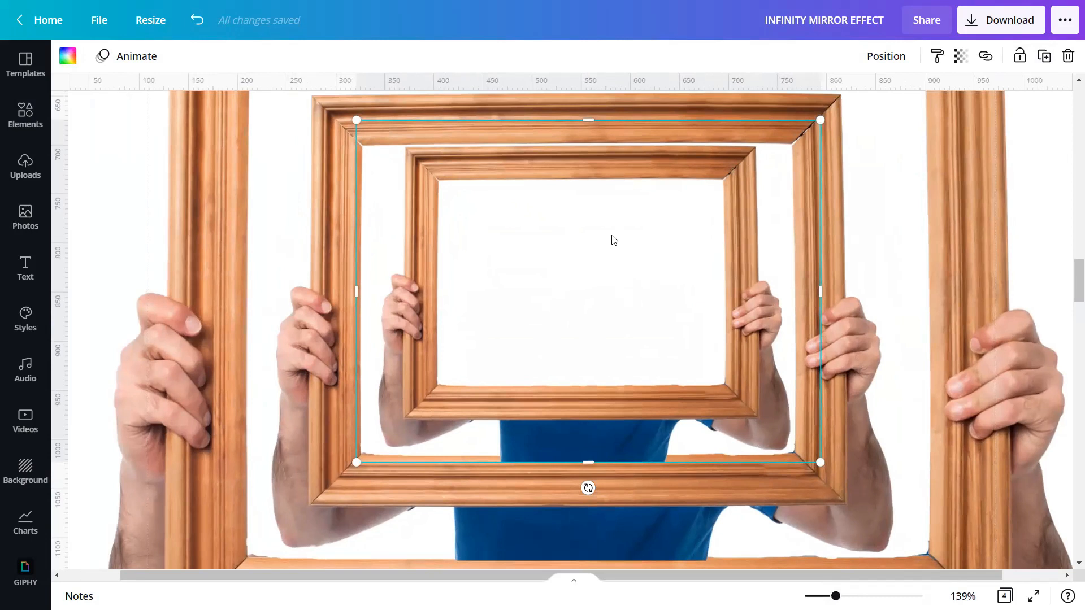
{"action": "left_click_drag", "start_coordinate": [540, 229], "coordinate": [532, 220]}
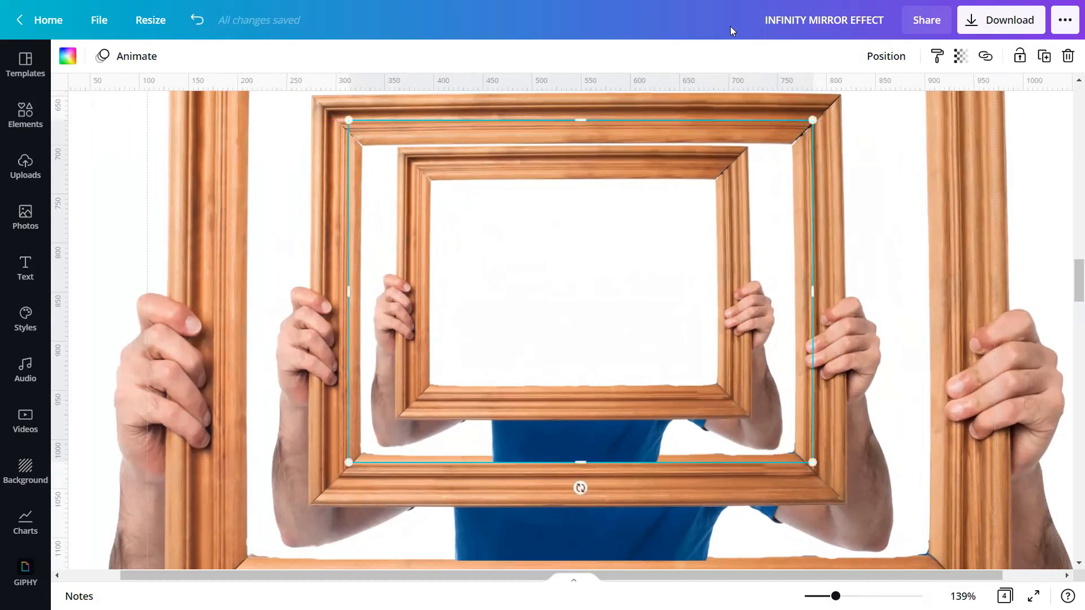
{"action": "left_click_drag", "start_coordinate": [812, 120], "coordinate": [790, 144]}
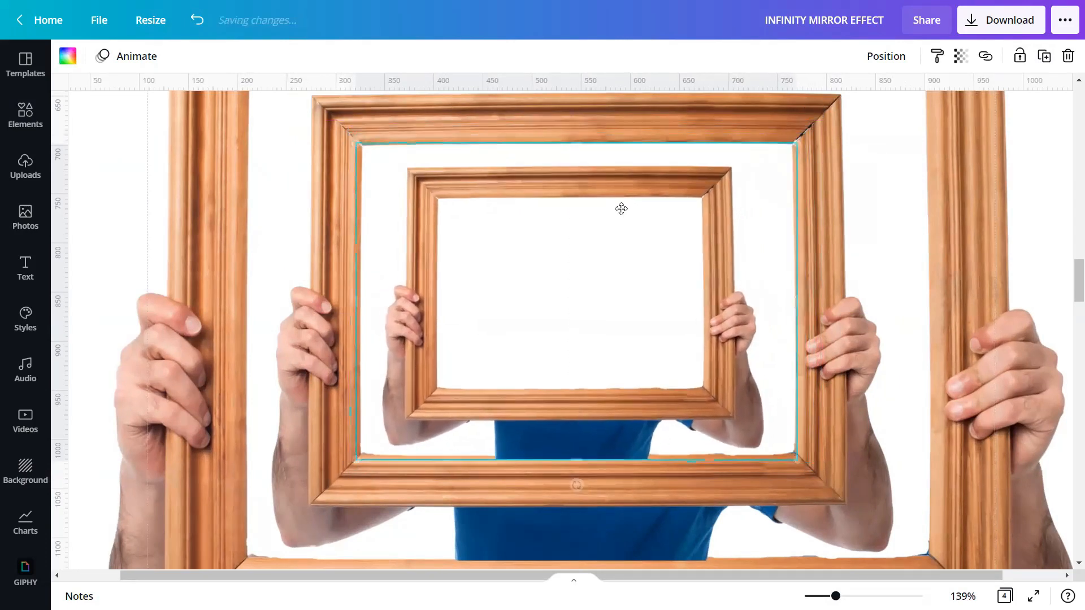
{"action": "left_click_drag", "start_coordinate": [621, 209], "coordinate": [622, 202]}
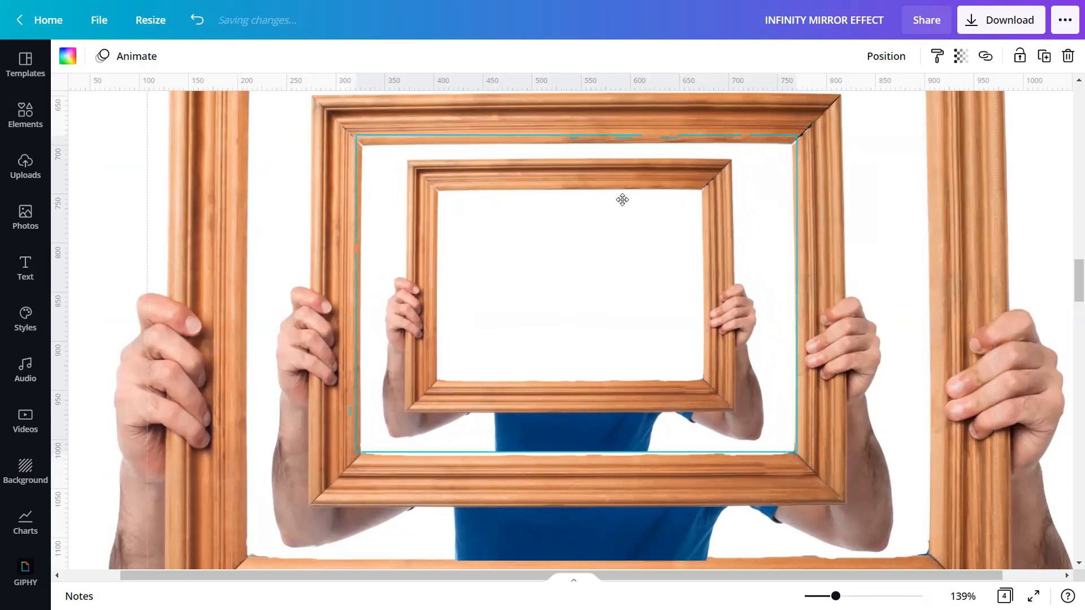
{"action": "left_click_drag", "start_coordinate": [795, 452], "coordinate": [809, 463]}
{"action": "left_click_drag", "start_coordinate": [712, 360], "coordinate": [711, 361]}
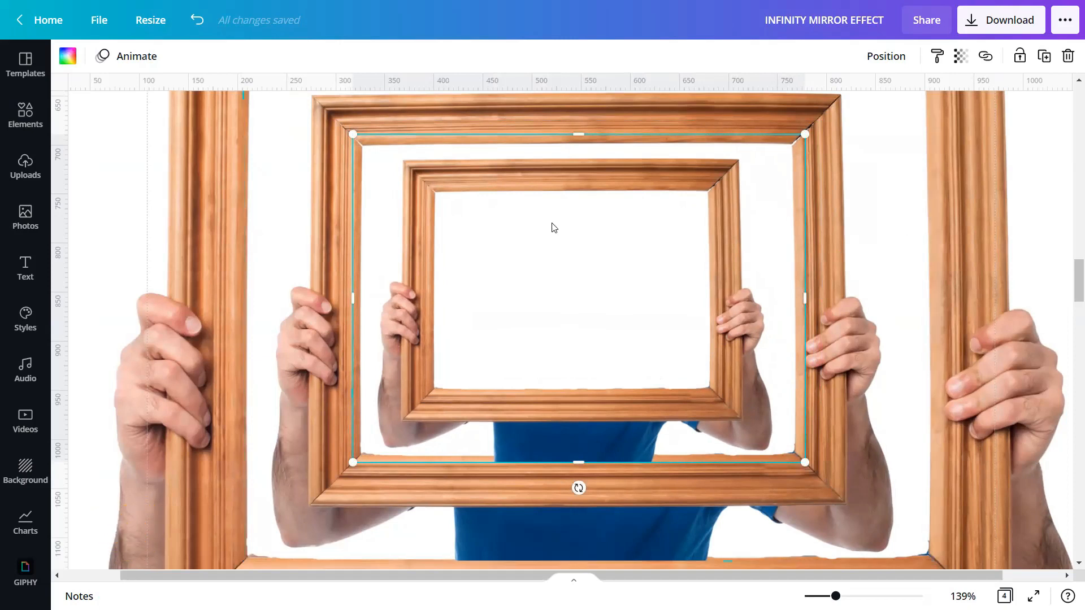
{"action": "left_click", "coordinate": [884, 221]}
Duplicate the innermost grid again, scale the copy down, and place it inside the third frame's opening.
{"action": "left_click", "coordinate": [602, 251]}
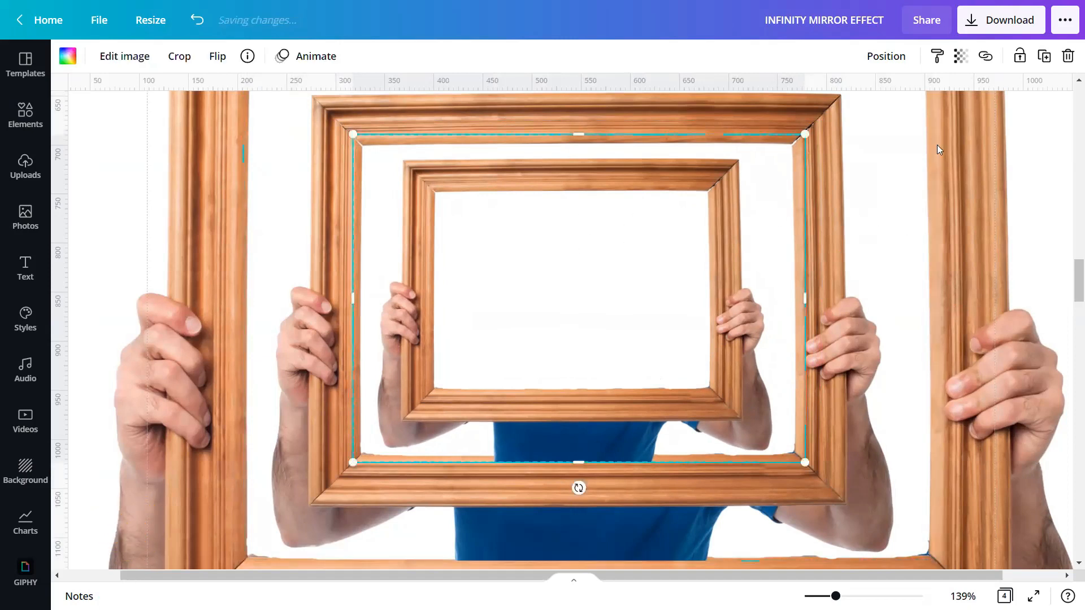
{"action": "left_click", "coordinate": [1047, 63]}
{"action": "left_click_drag", "start_coordinate": [823, 151], "coordinate": [668, 300]}
{"action": "left_click_drag", "start_coordinate": [537, 356], "coordinate": [580, 255]}
{"action": "left_click_drag", "start_coordinate": [563, 382], "coordinate": [566, 388]}
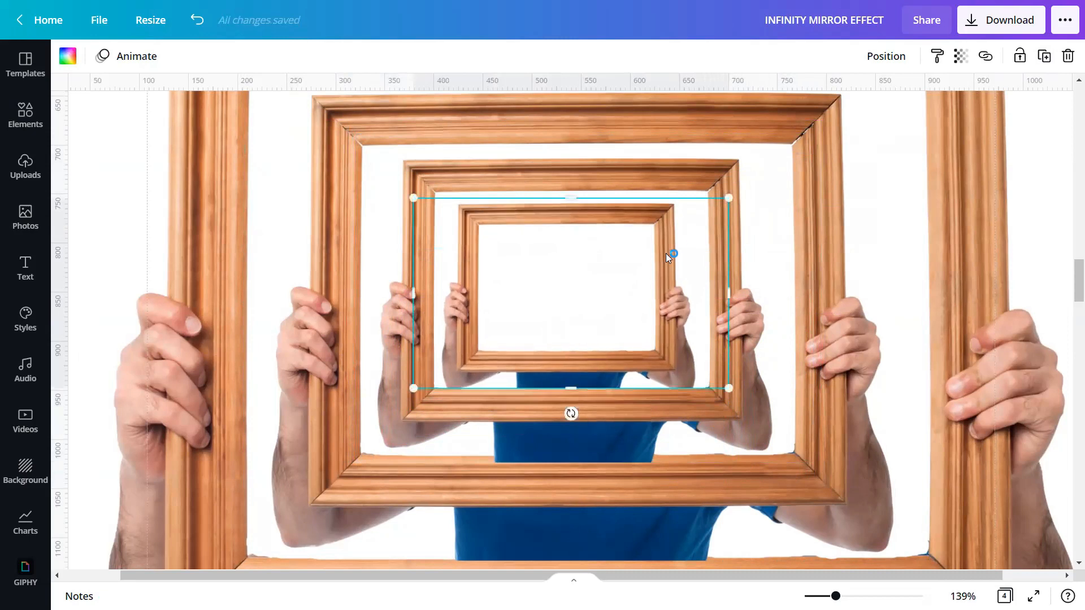
Shrink the innermost grid copy slightly and nudge it right to center it over the third frame's opening.
{"action": "left_click_drag", "start_coordinate": [729, 388], "coordinate": [717, 389]}
{"action": "left_click_drag", "start_coordinate": [570, 388], "coordinate": [571, 384]}
{"action": "left_click_drag", "start_coordinate": [553, 332], "coordinate": [558, 331]}
{"action": "key", "text": "Right"}
{"action": "key", "text": "Right"}
{"action": "key", "text": "Right"}
{"action": "key", "text": "Right"}
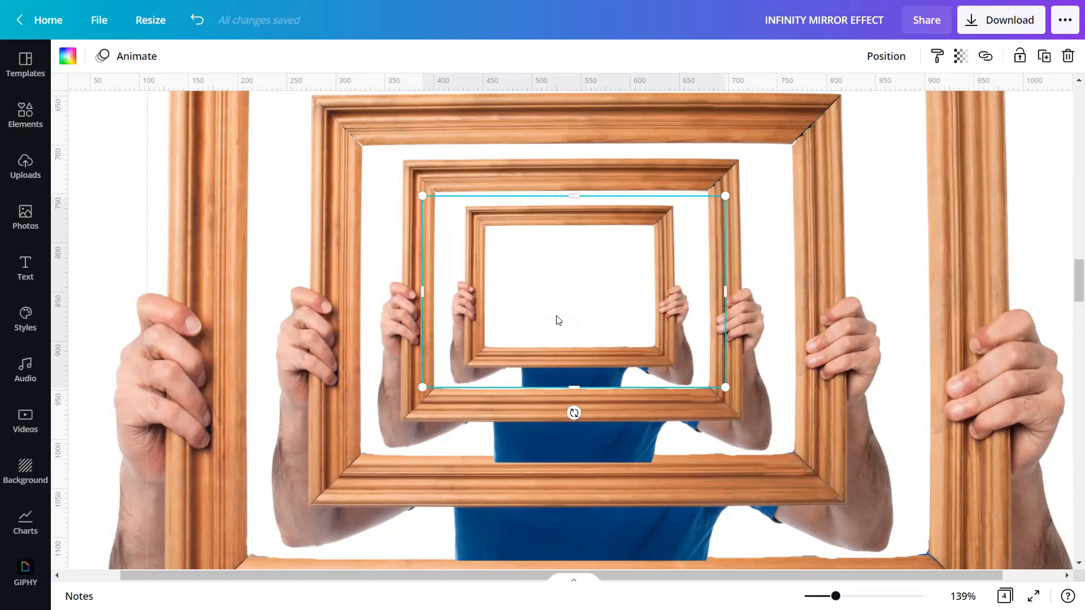
{"action": "left_click", "coordinate": [1040, 198]}
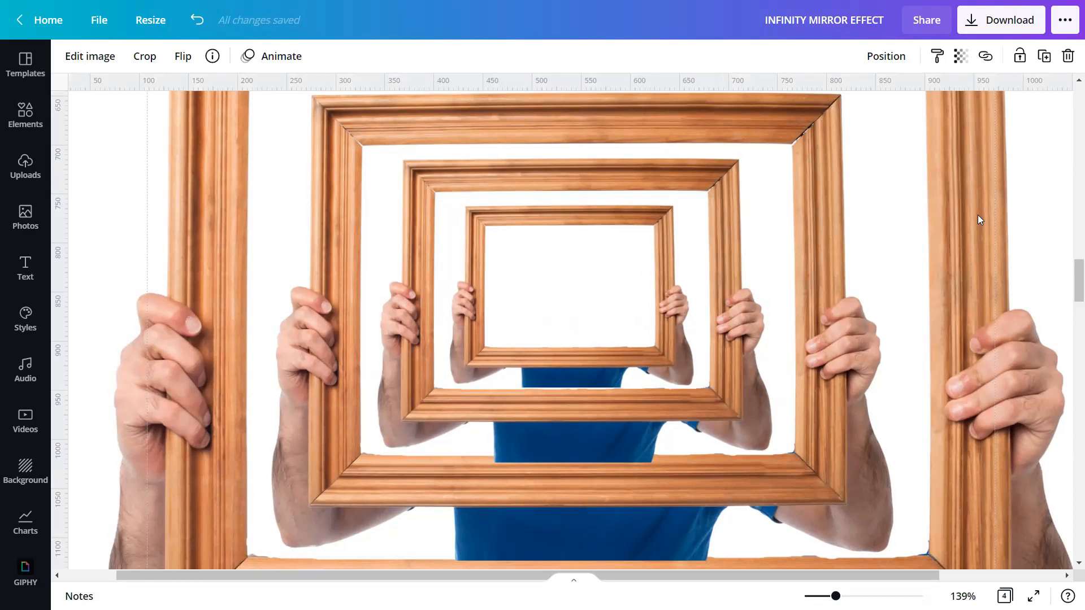
Move the picture of the smiling man holding a frame from page 3 onto the nested frames on page 2.
{"action": "left_click_drag", "start_coordinate": [836, 596], "coordinate": [818, 596]}
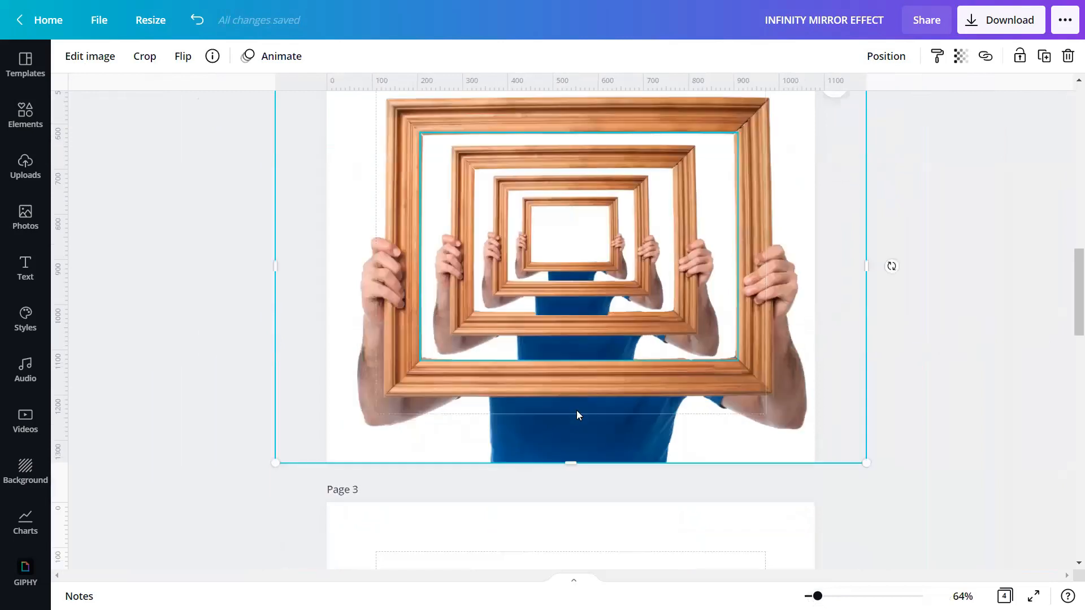
{"action": "scroll", "coordinate": [576, 416], "scroll_direction": "down", "scroll_amount": 3}
{"action": "left_click", "coordinate": [778, 286]}
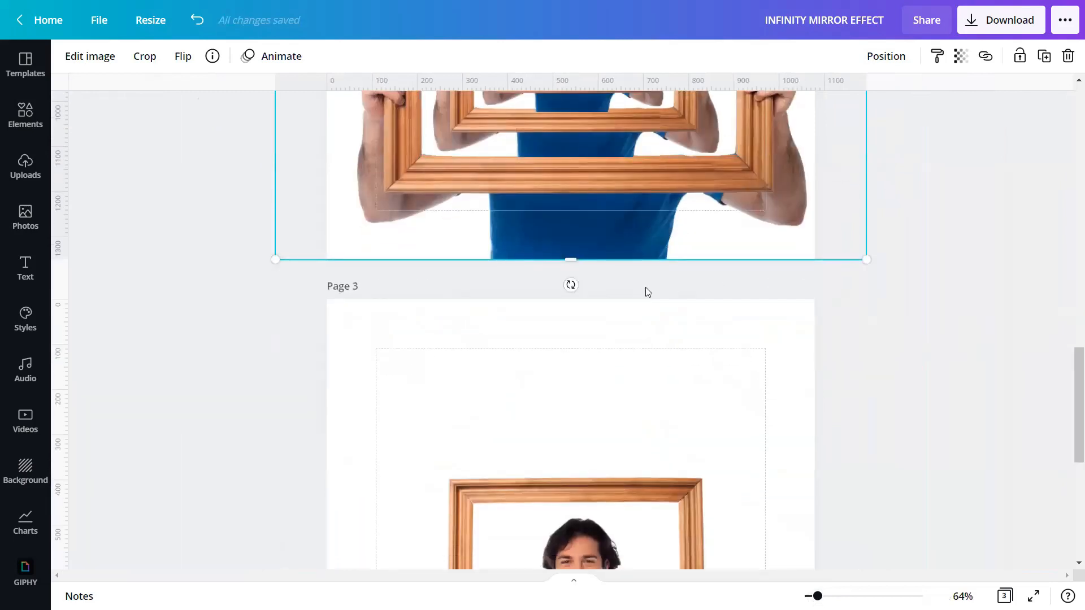
{"action": "scroll", "coordinate": [648, 292], "scroll_direction": "down", "scroll_amount": 5}
{"action": "scroll", "coordinate": [626, 257], "scroll_direction": "up", "scroll_amount": 2}
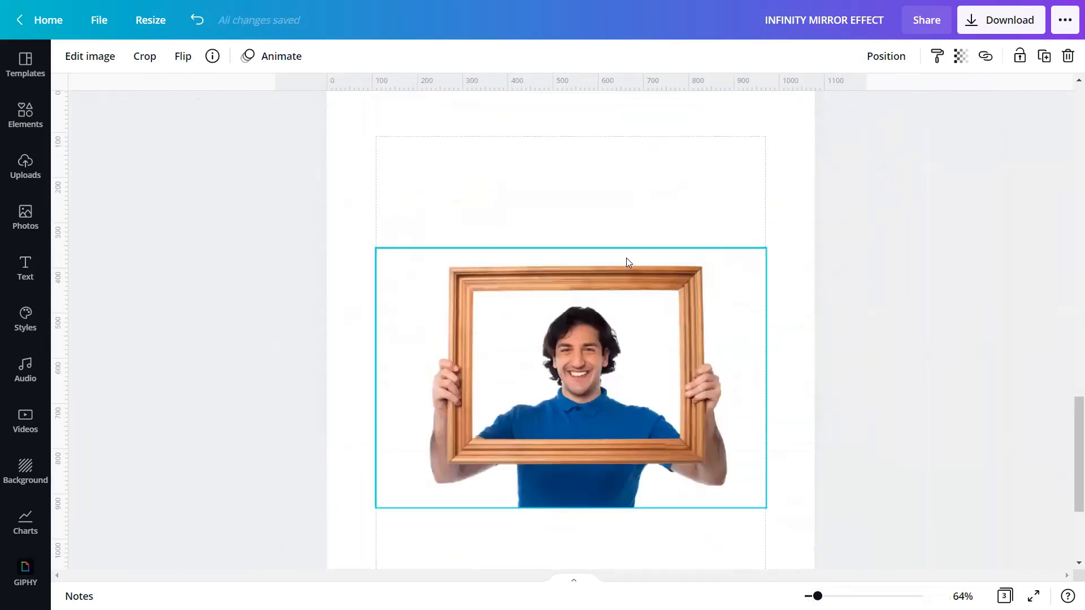
{"action": "scroll", "coordinate": [609, 310], "scroll_direction": "up", "scroll_amount": 2}
{"action": "left_click", "coordinate": [592, 470]}
{"action": "left_click_drag", "start_coordinate": [592, 467], "coordinate": [593, 394]}
{"action": "scroll", "coordinate": [605, 481], "scroll_direction": "up", "scroll_amount": 2}
{"action": "left_click_drag", "start_coordinate": [591, 512], "coordinate": [603, 56]}
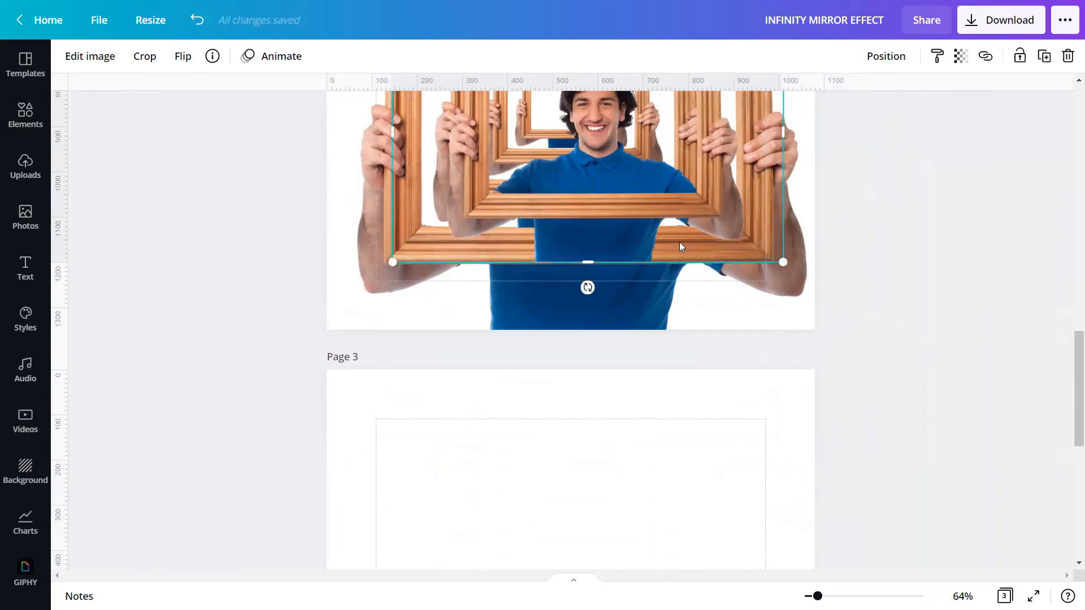
Scale the smiling man picture down and place it inside the innermost frame's opening.
{"action": "scroll", "coordinate": [689, 260], "scroll_direction": "up", "scroll_amount": 10}
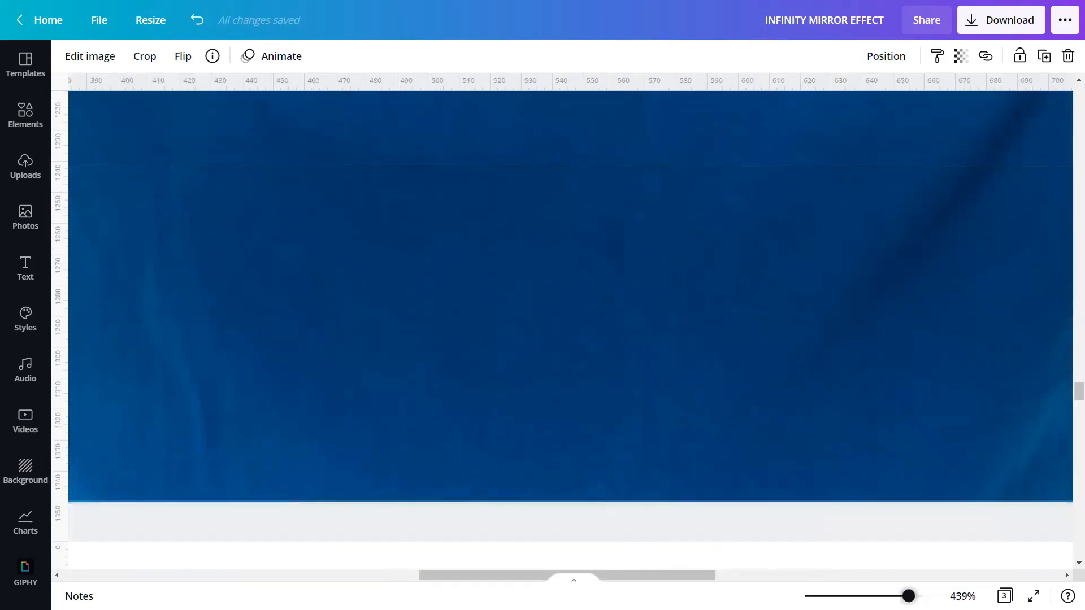
{"action": "scroll", "coordinate": [570, 294], "scroll_direction": "down", "scroll_amount": 10}
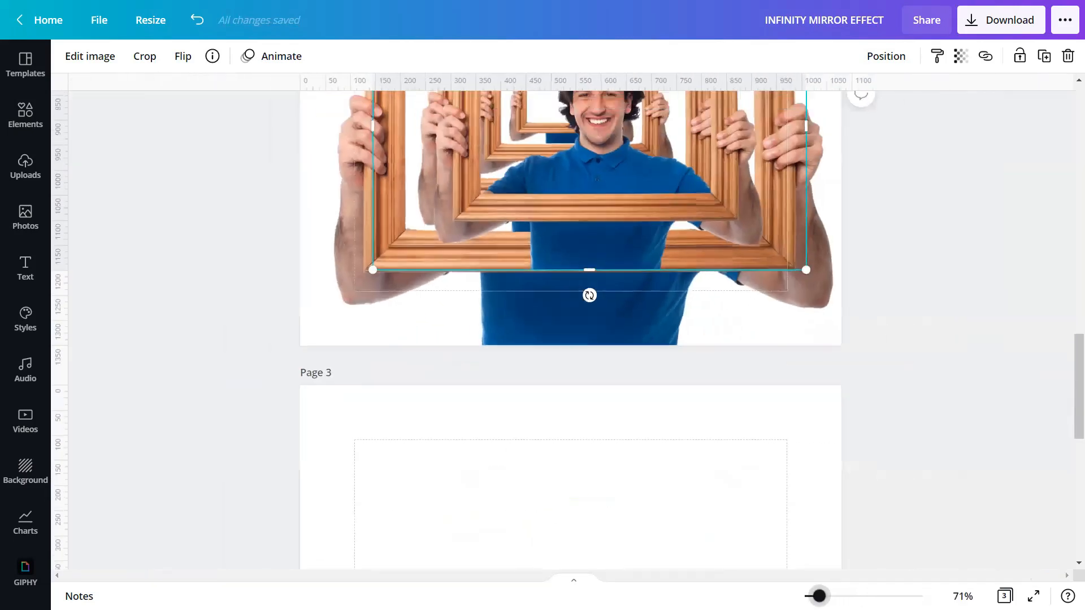
{"action": "left_click_drag", "start_coordinate": [819, 597], "coordinate": [812, 596]}
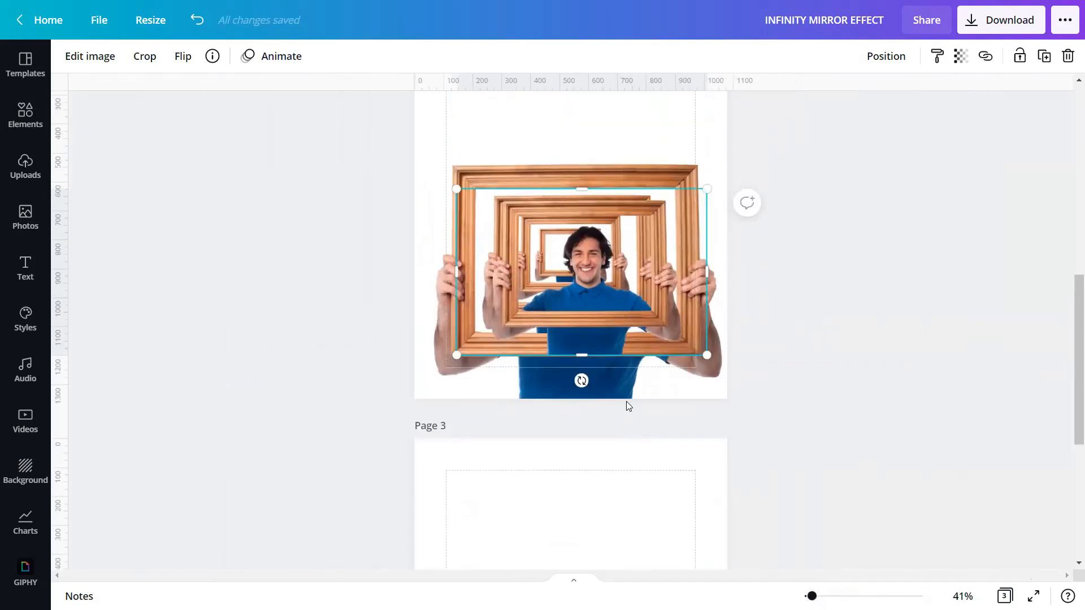
{"action": "left_click_drag", "start_coordinate": [708, 355], "coordinate": [531, 249]}
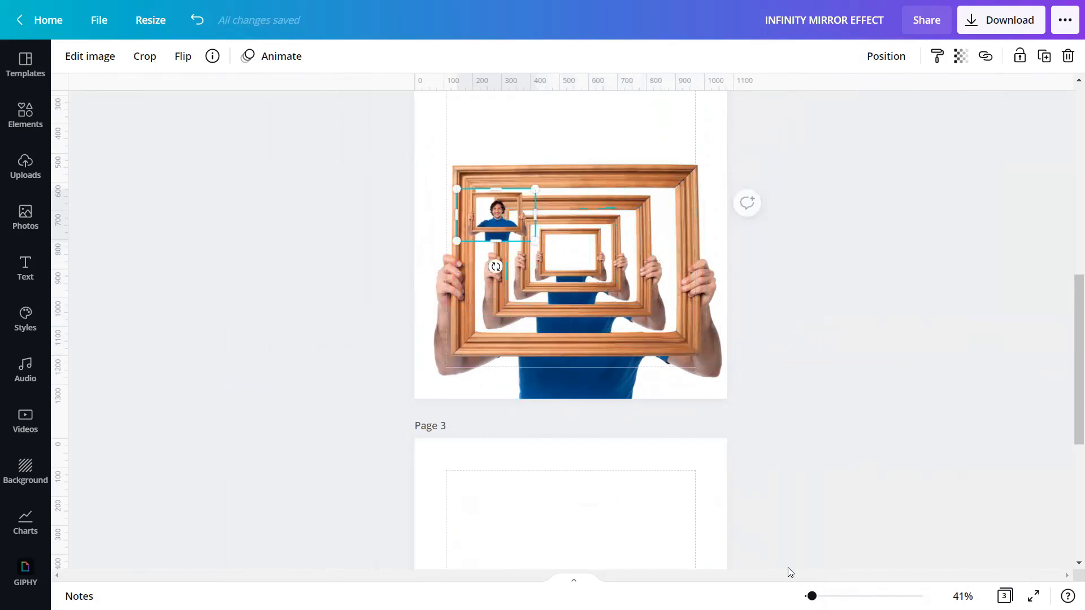
{"action": "left_click_drag", "start_coordinate": [812, 596], "coordinate": [824, 597]}
{"action": "left_click_drag", "start_coordinate": [389, 129], "coordinate": [548, 200]}
{"action": "left_click_drag", "start_coordinate": [653, 122], "coordinate": [613, 150]}
Undo the accidental moves of the surrounding grids and shift the small smiling man picture to the center of the innermost opening.
{"action": "left_click_drag", "start_coordinate": [617, 159], "coordinate": [639, 159]}
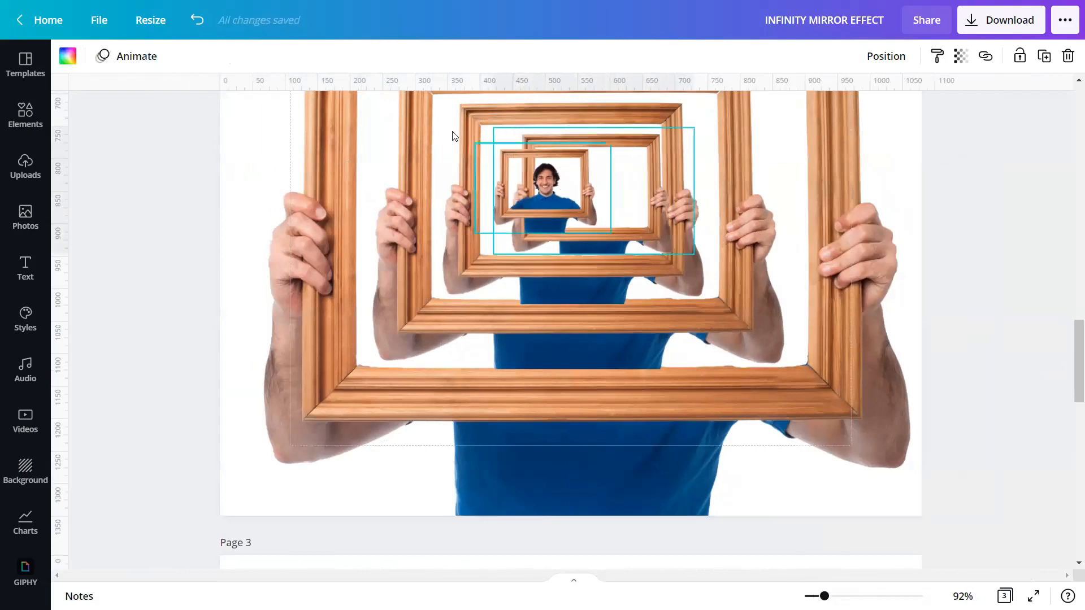
{"action": "left_click", "coordinate": [194, 23]}
{"action": "left_click_drag", "start_coordinate": [534, 193], "coordinate": [576, 191]}
{"action": "left_click", "coordinate": [196, 21]}
{"action": "left_click", "coordinate": [572, 186]}
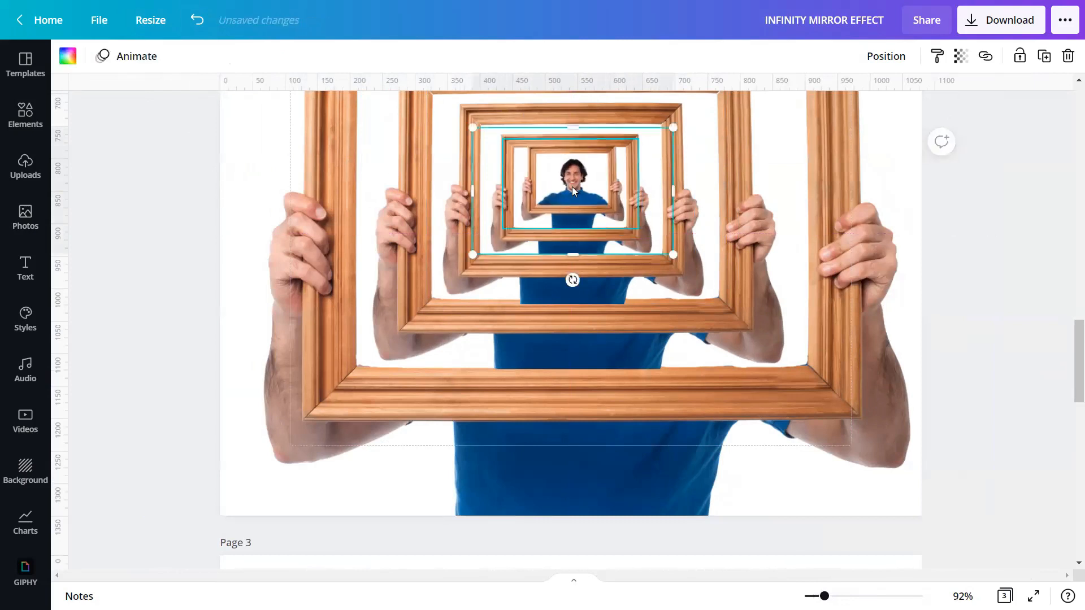
{"action": "key", "text": "ctrl+z"}
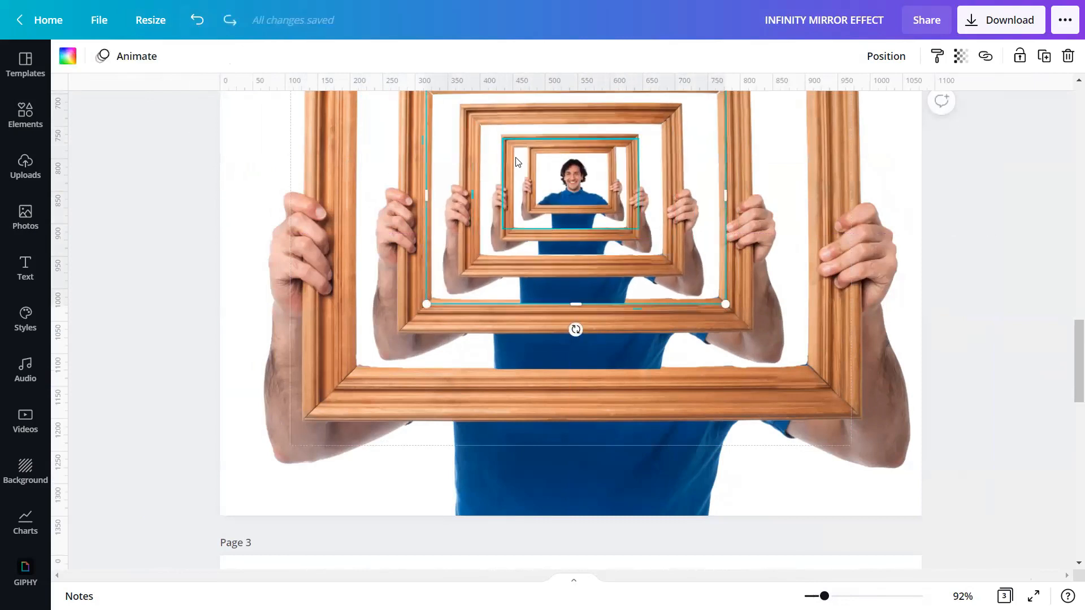
Fine-tune the small smiling man picture by lowering it slightly and nudging it left within the innermost opening.
{"action": "left_click_drag", "start_coordinate": [545, 177], "coordinate": [545, 179]}
{"action": "key", "text": "Left"}
{"action": "key", "text": "Left"}
{"action": "key", "text": "Left"}
{"action": "key", "text": "Left"}
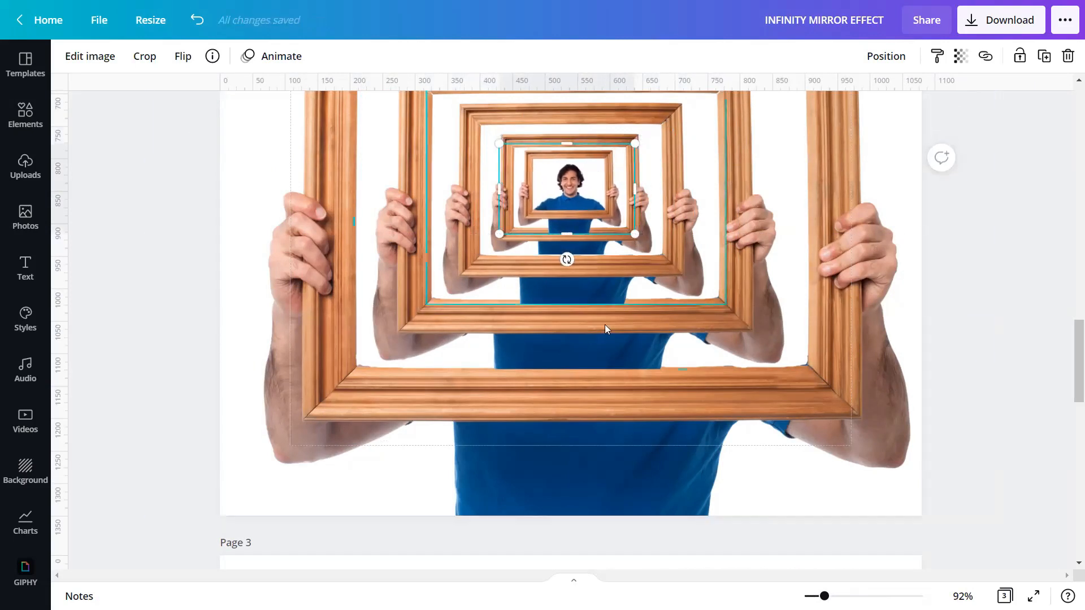
{"action": "left_click", "coordinate": [258, 507]}
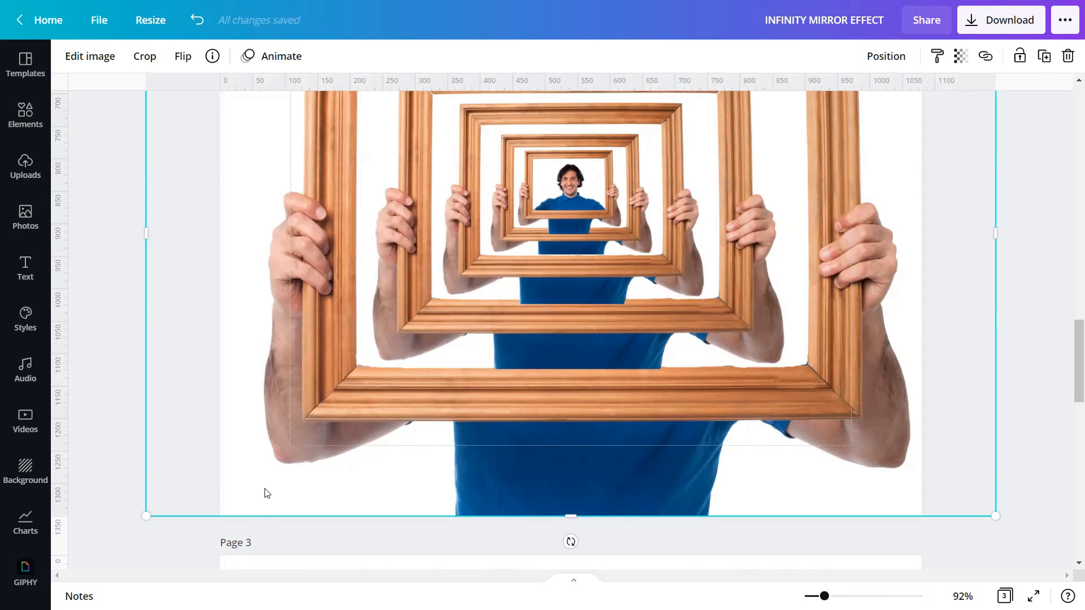
Send the largest nested grid to the back, followed by the second-largest nested grid.
{"action": "left_click_drag", "start_coordinate": [825, 597], "coordinate": [815, 596]}
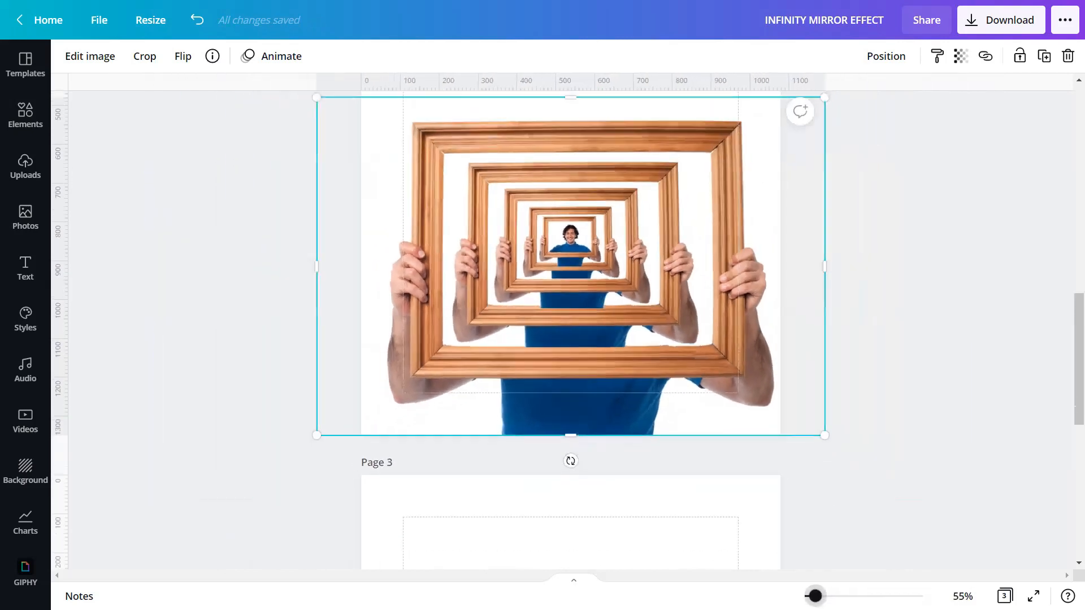
{"action": "left_click", "coordinate": [869, 335]}
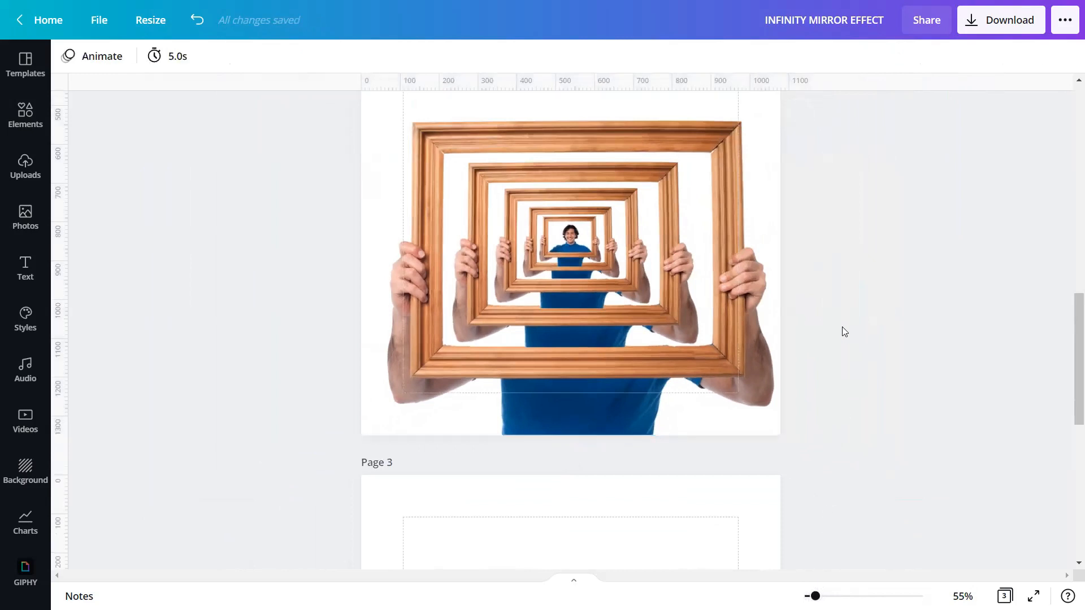
{"action": "scroll", "coordinate": [844, 331], "scroll_direction": "up", "scroll_amount": 1}
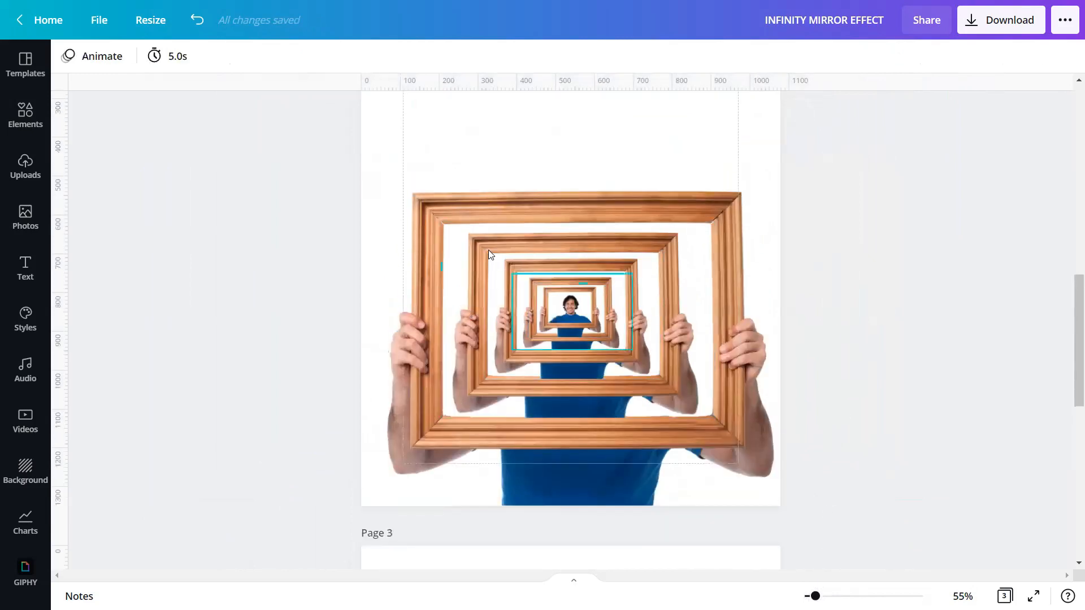
{"action": "left_click", "coordinate": [544, 233]}
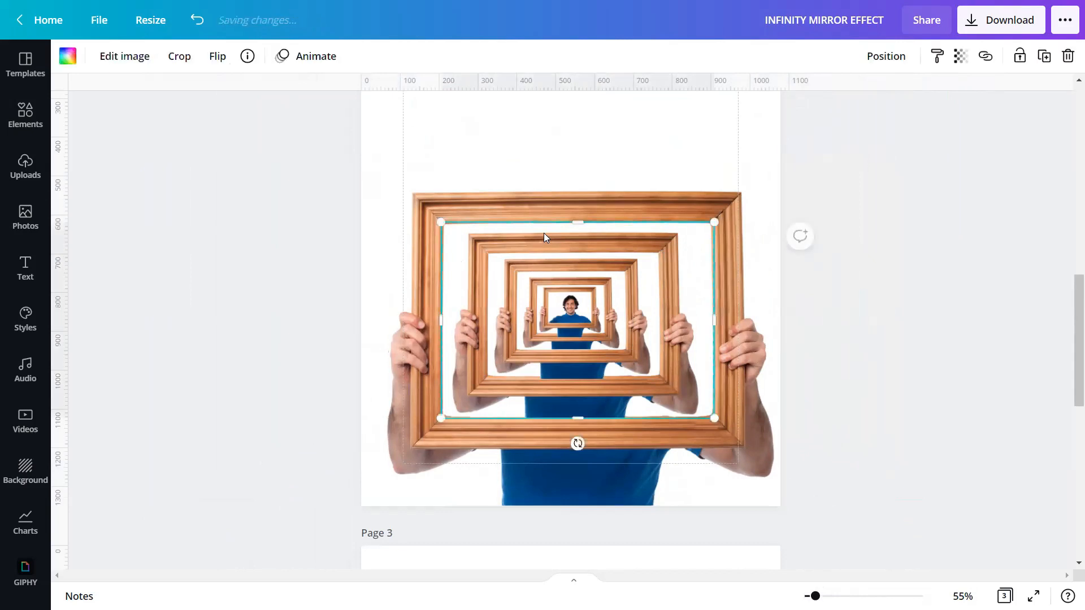
{"action": "right_click", "coordinate": [545, 235]}
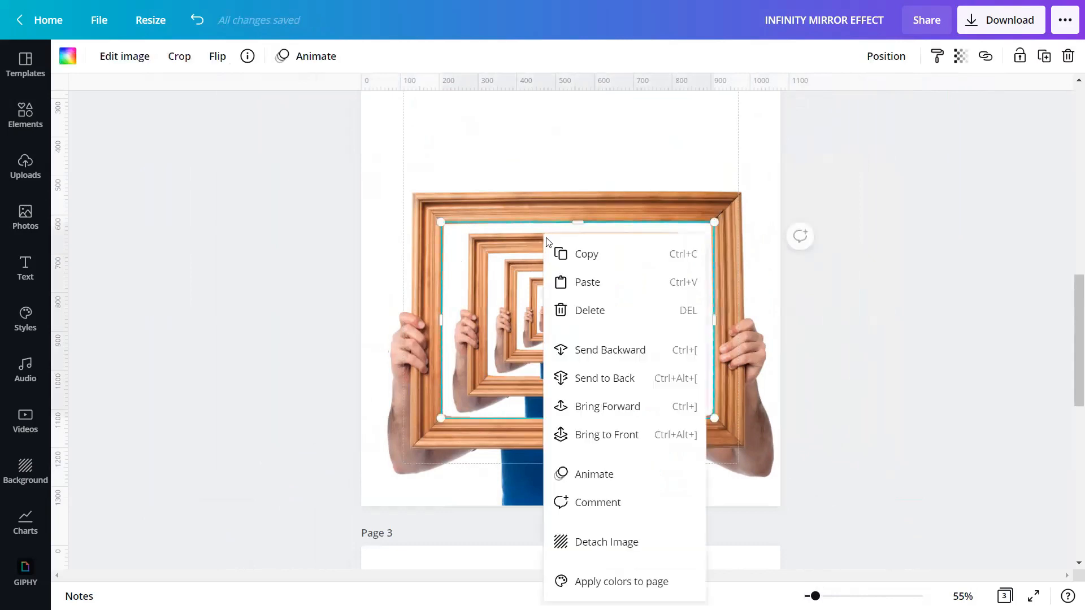
{"action": "left_click", "coordinate": [606, 380]}
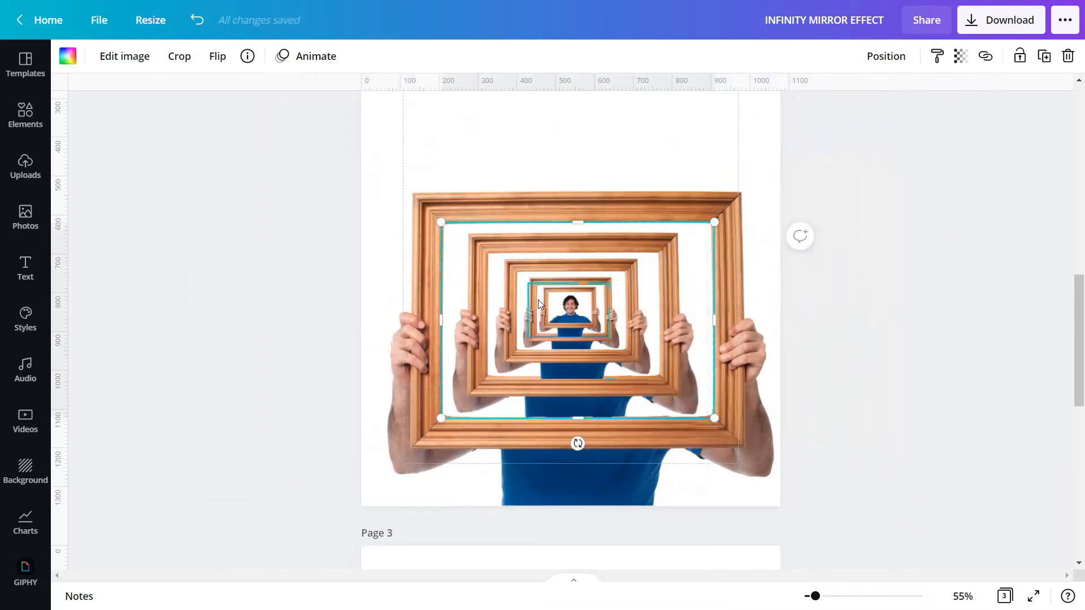
{"action": "left_click", "coordinate": [490, 280]}
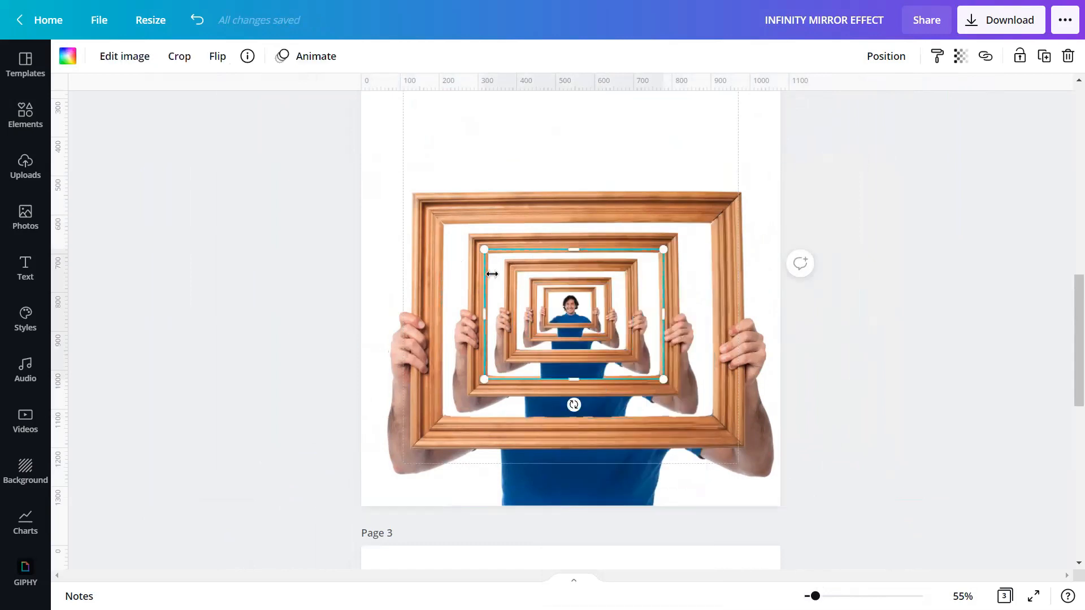
{"action": "right_click", "coordinate": [495, 289]}
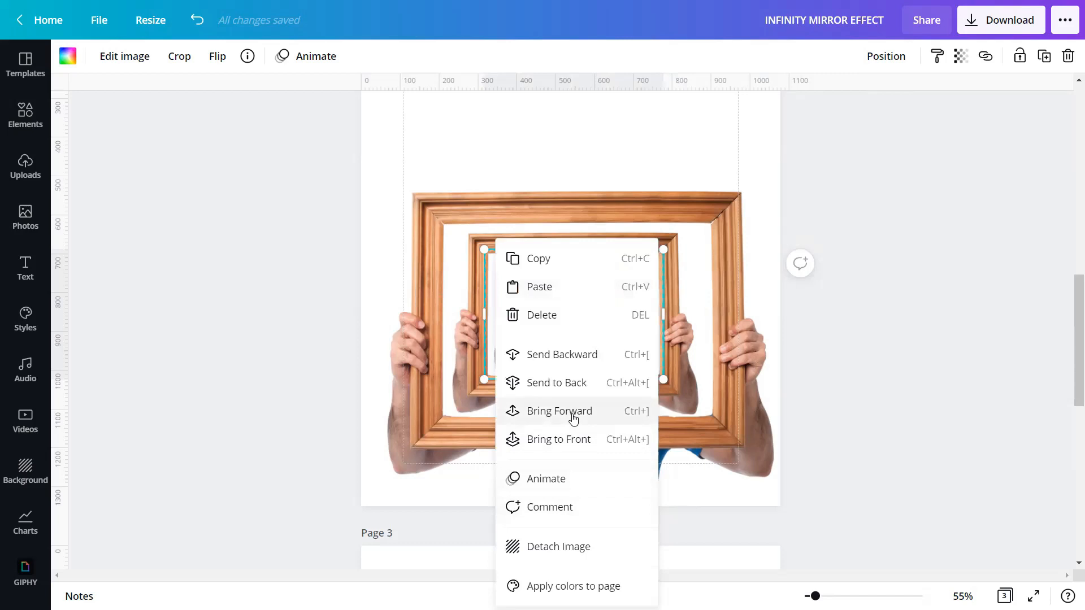
{"action": "left_click", "coordinate": [574, 393]}
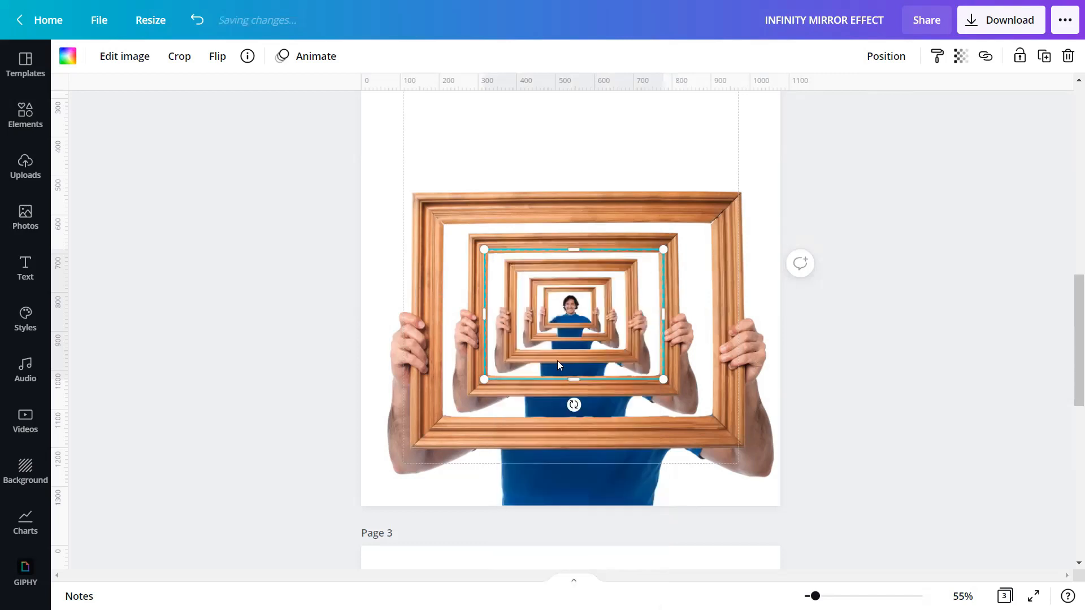
Send the smallest nested grid to the back, followed by the small smiling man picture.
{"action": "left_click", "coordinate": [517, 294]}
{"action": "right_click", "coordinate": [517, 295]}
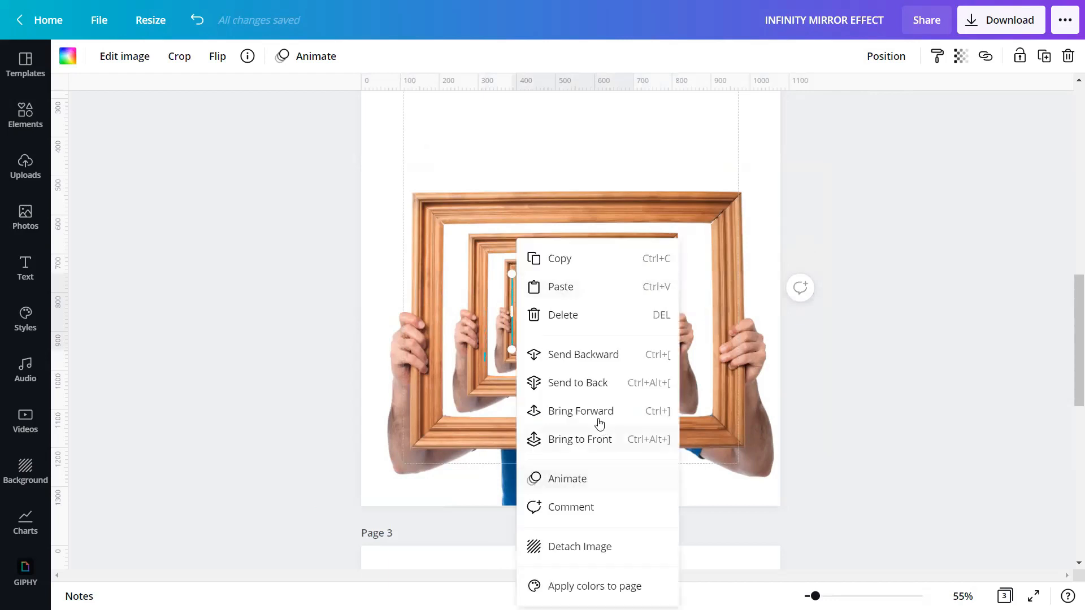
{"action": "left_click", "coordinate": [590, 386]}
{"action": "left_click", "coordinate": [575, 322]}
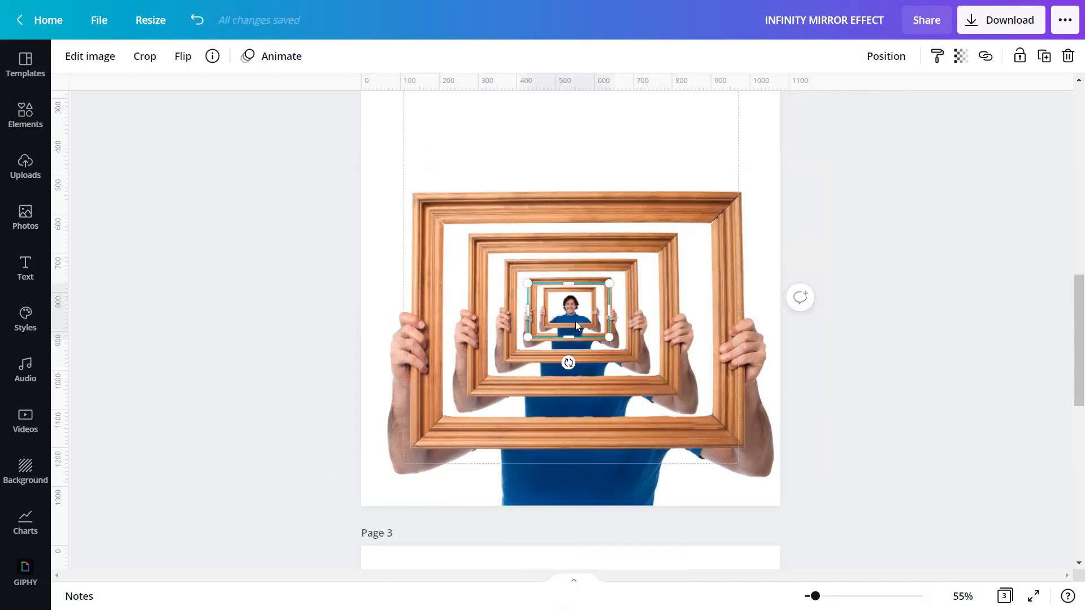
{"action": "right_click", "coordinate": [576, 321]}
{"action": "left_click", "coordinate": [634, 387]}
{"action": "left_click", "coordinate": [901, 427]}
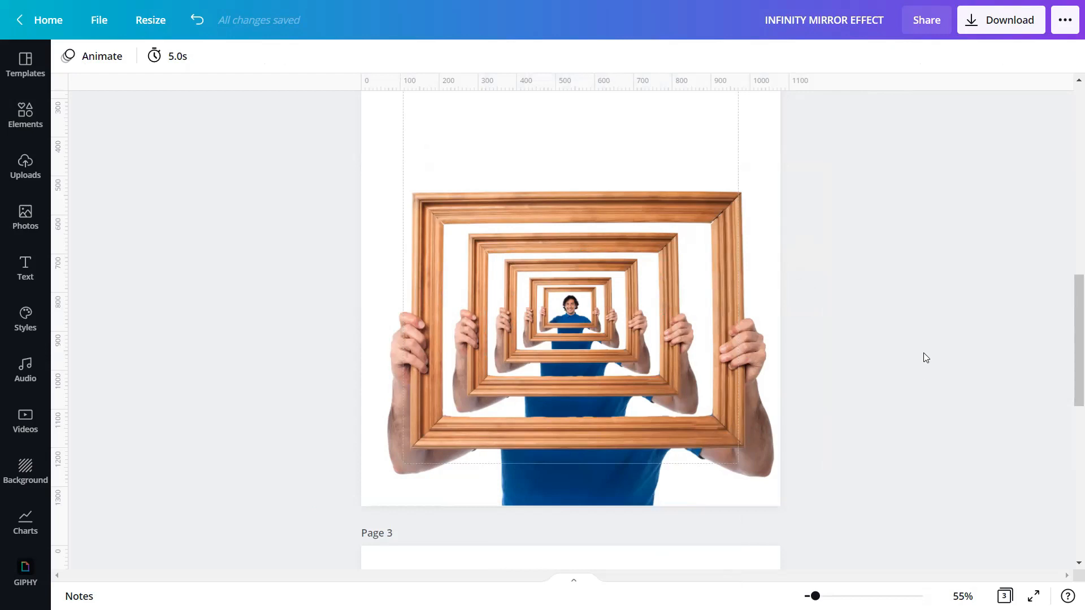
Set the background color of page 2 to the yellow from the document colors.
{"action": "scroll", "coordinate": [857, 353], "scroll_direction": "up", "scroll_amount": 5}
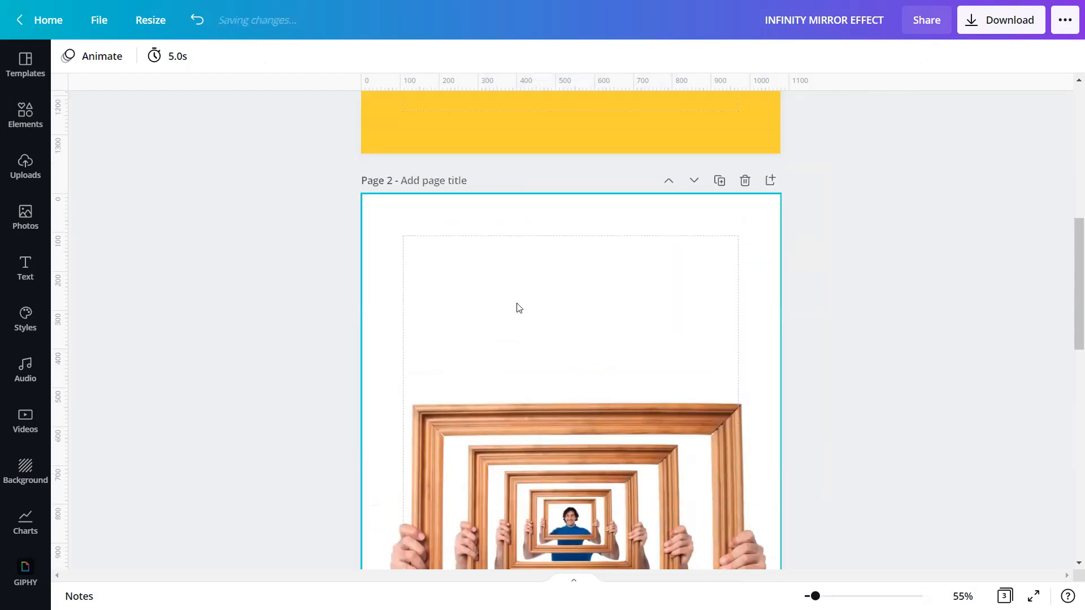
{"action": "left_click", "coordinate": [381, 223]}
{"action": "left_click", "coordinate": [68, 57]}
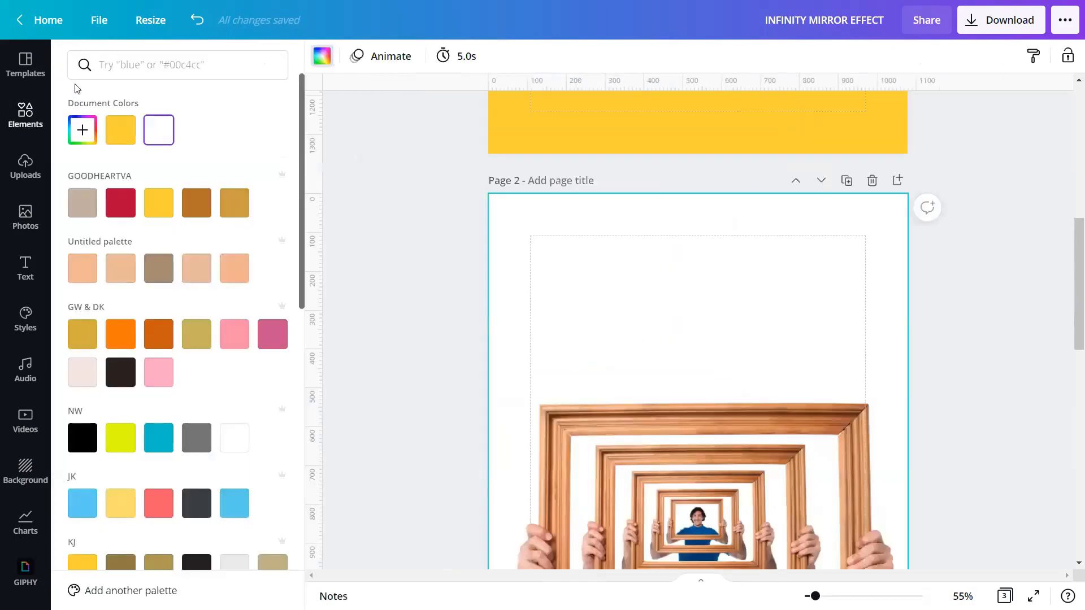
{"action": "left_click", "coordinate": [120, 138]}
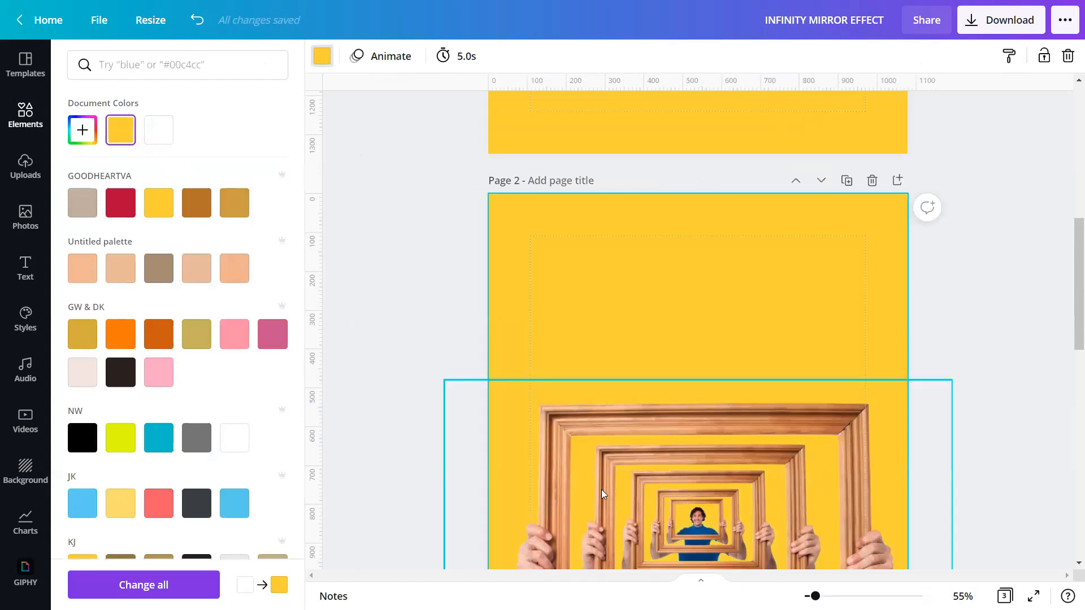
{"action": "left_click", "coordinate": [429, 322]}
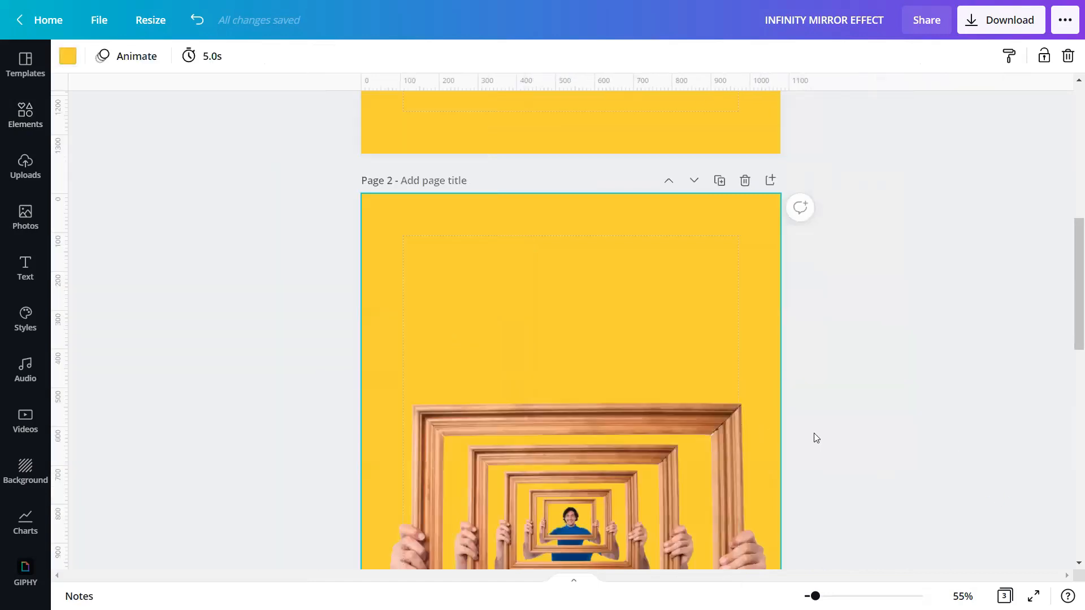
Examine the finished nested frames on page 2 up close at the smiling man and switch to full screen.
{"action": "scroll", "coordinate": [814, 438], "scroll_direction": "down", "scroll_amount": 4}
{"action": "scroll", "coordinate": [816, 437], "scroll_direction": "down", "scroll_amount": 1}
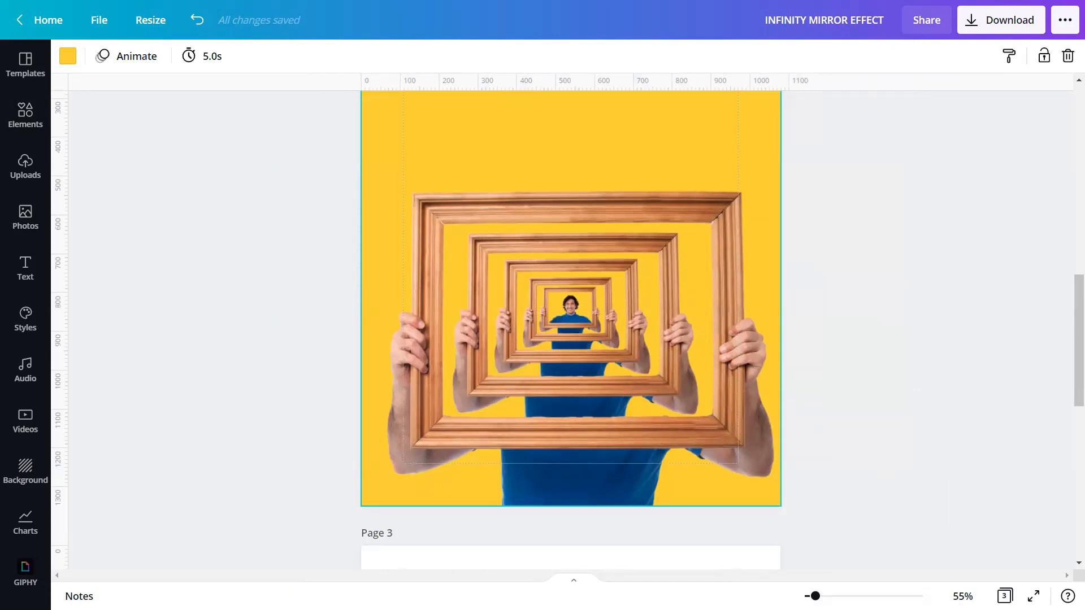
{"action": "left_click_drag", "start_coordinate": [816, 596], "coordinate": [919, 588]}
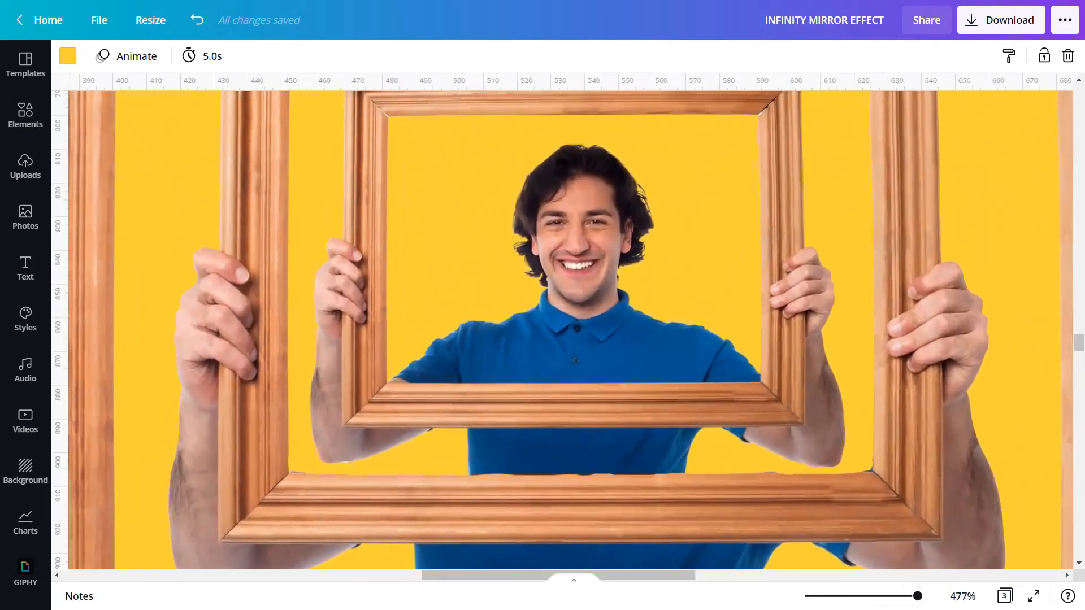
{"action": "left_click", "coordinate": [1034, 596]}
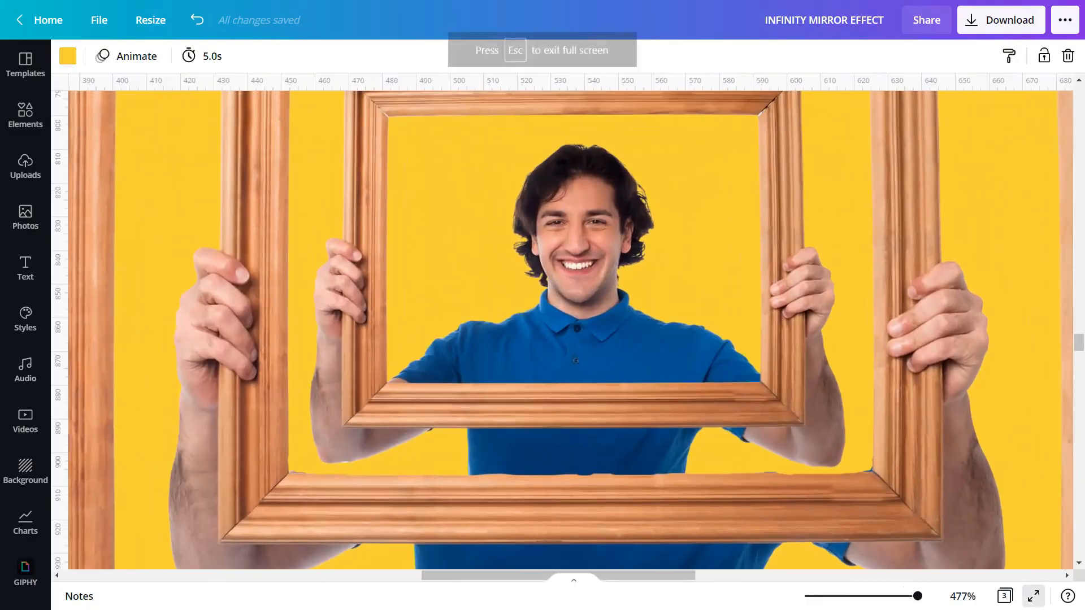